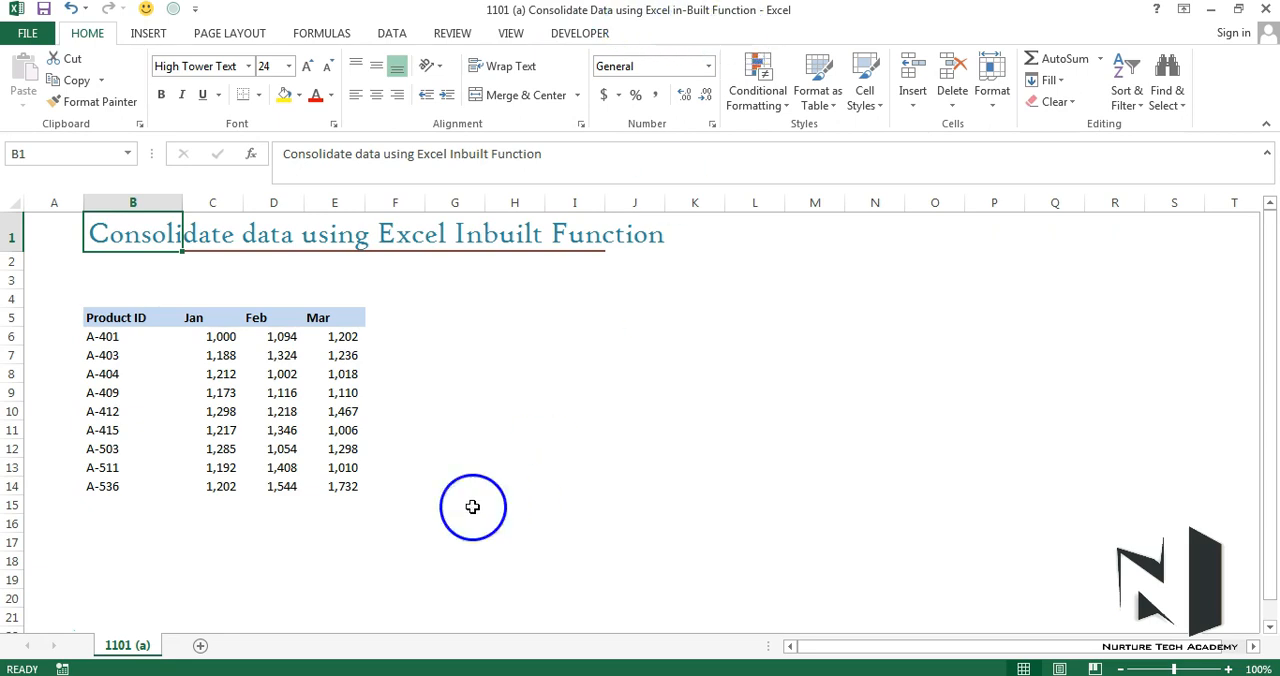
Examine the monthly product tables in the workbooks 1101 (a), 1101 (b) and 1101 (c), comparing their product IDs and month order.
{"action": "left_click", "coordinate": [455, 600]}
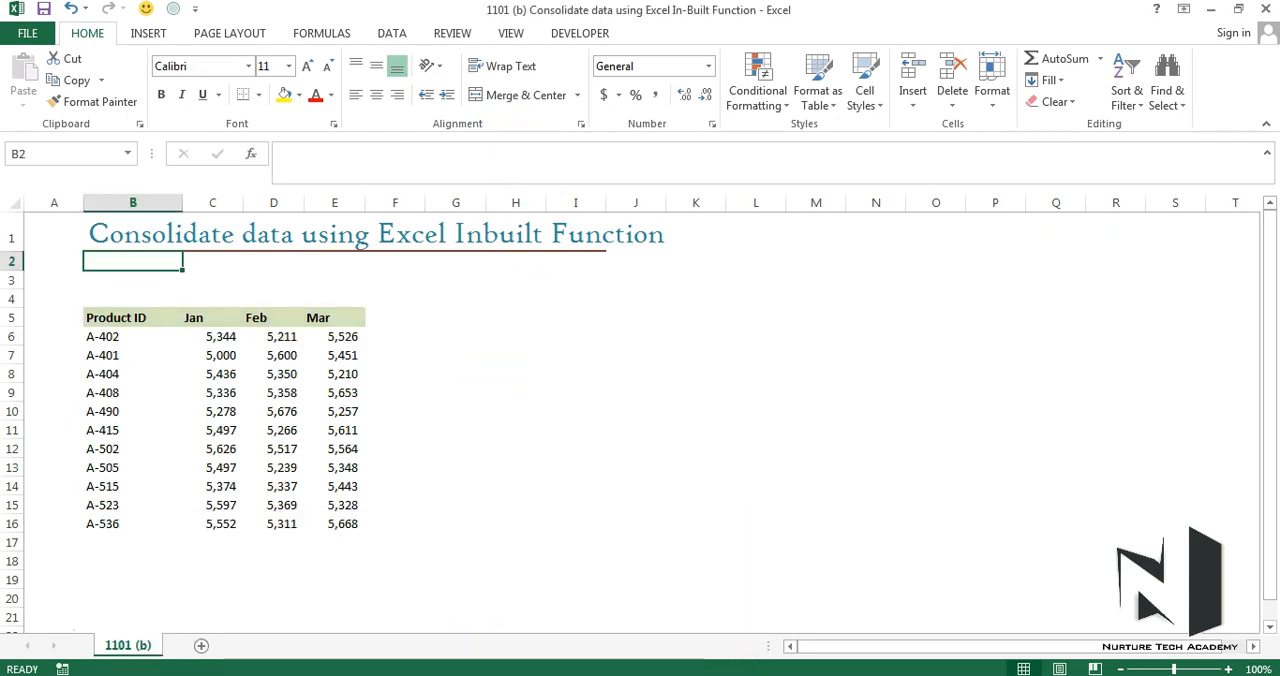
{"action": "left_click", "coordinate": [457, 675]}
{"action": "left_click", "coordinate": [612, 505]}
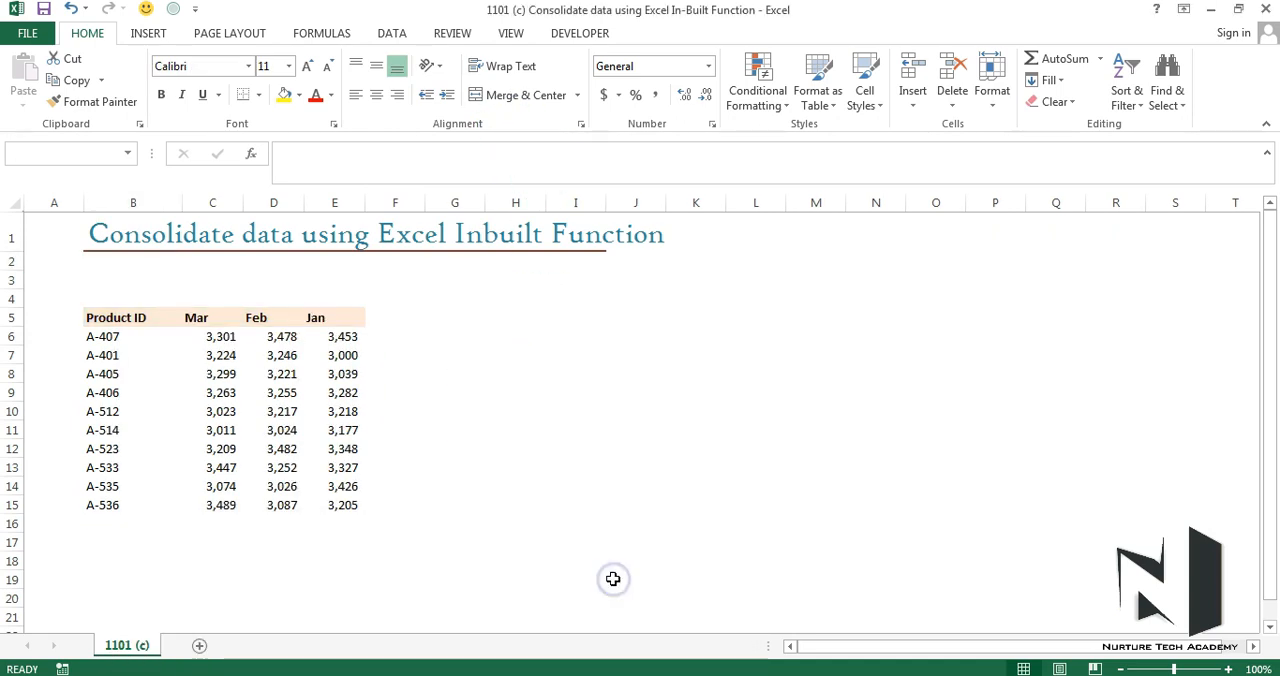
{"action": "left_click", "coordinate": [457, 672]}
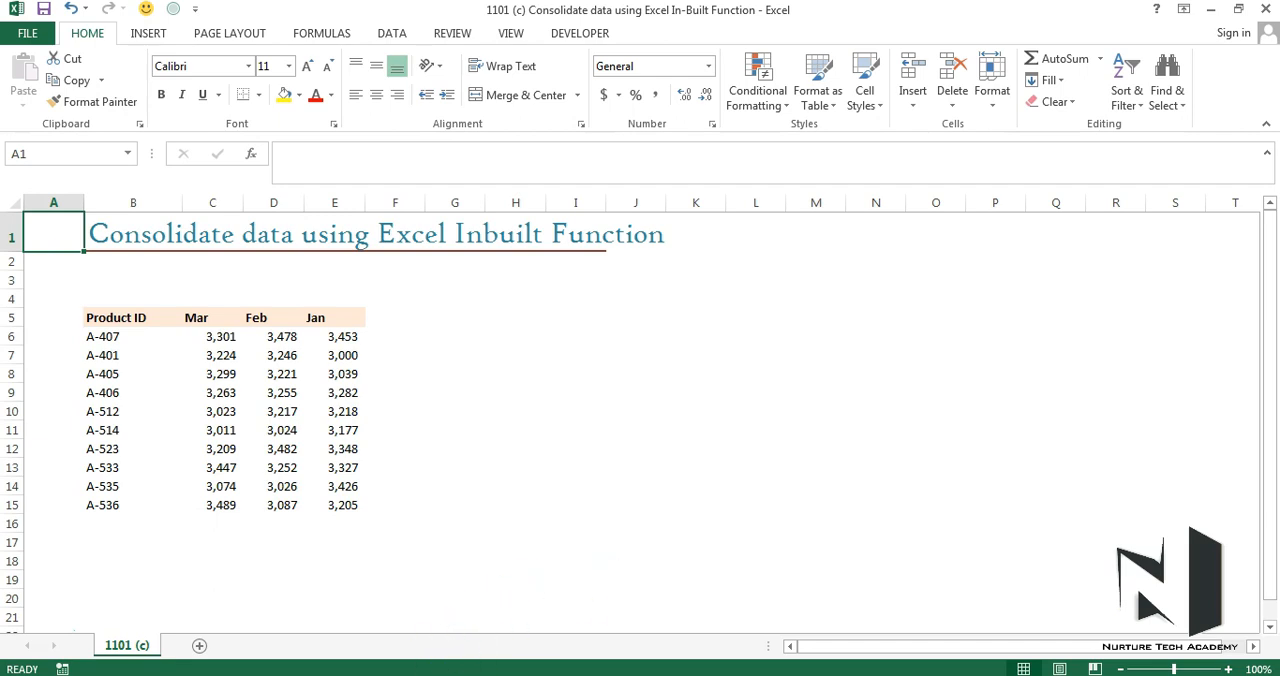
{"action": "left_click", "coordinate": [280, 638]}
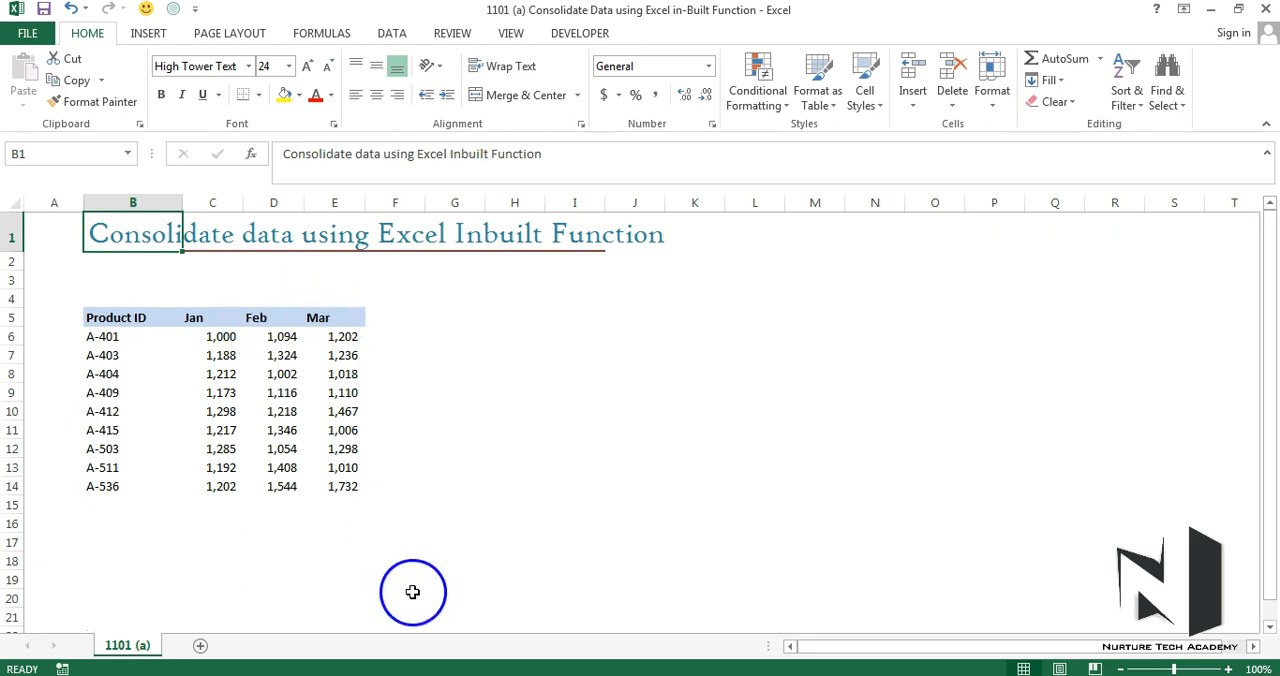
{"action": "mouse_move", "coordinate": [431, 672]}
{"action": "left_click", "coordinate": [463, 620]}
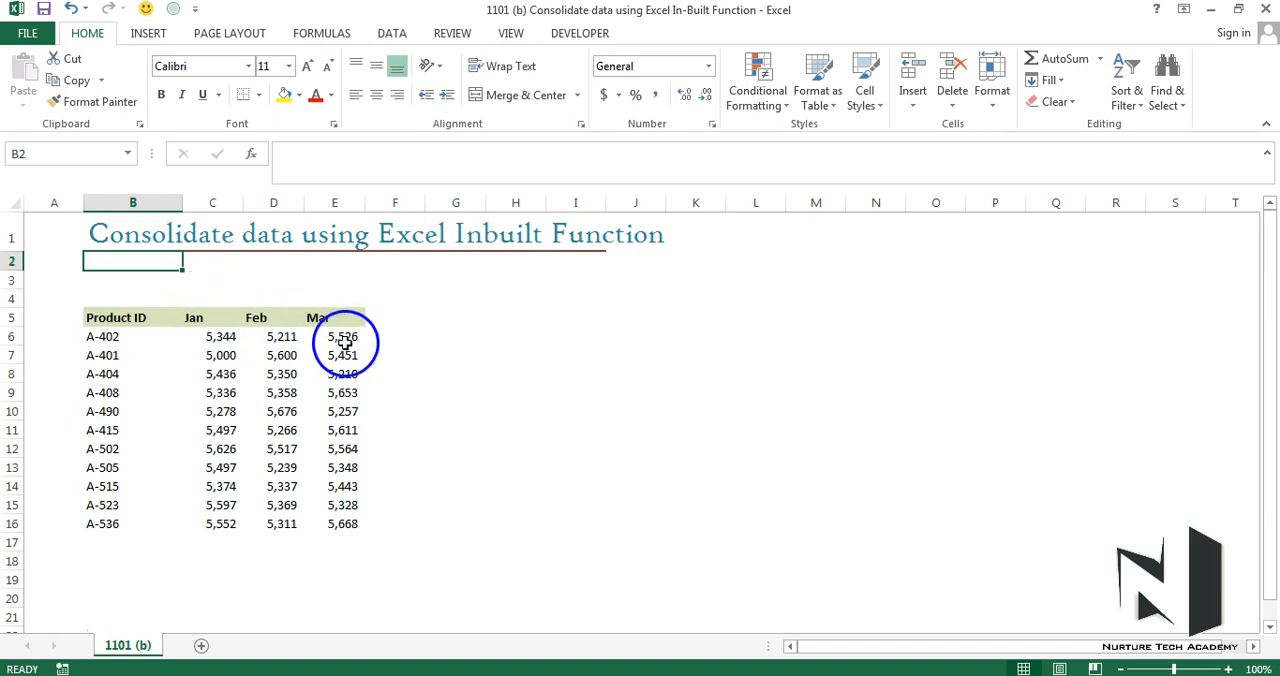
{"action": "left_click", "coordinate": [432, 674]}
{"action": "left_click", "coordinate": [634, 668]}
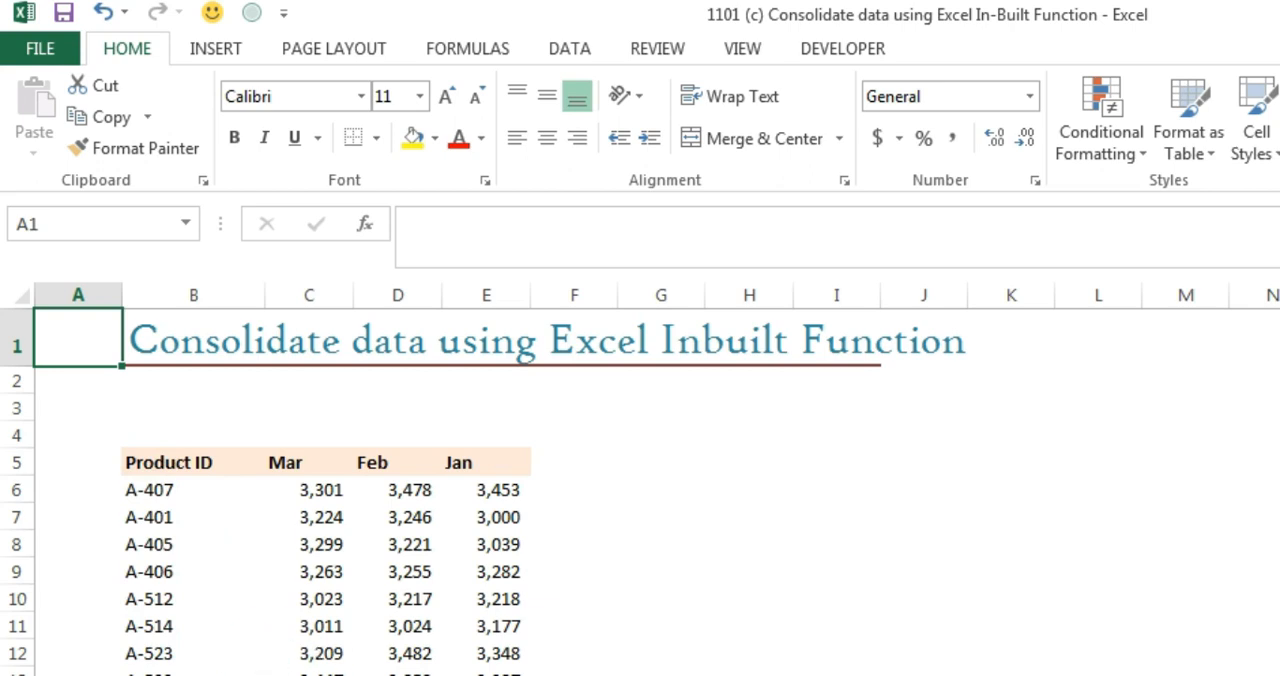
{"action": "key", "text": "ctrl+Tab"}
{"action": "key", "text": "ctrl+Tab"}
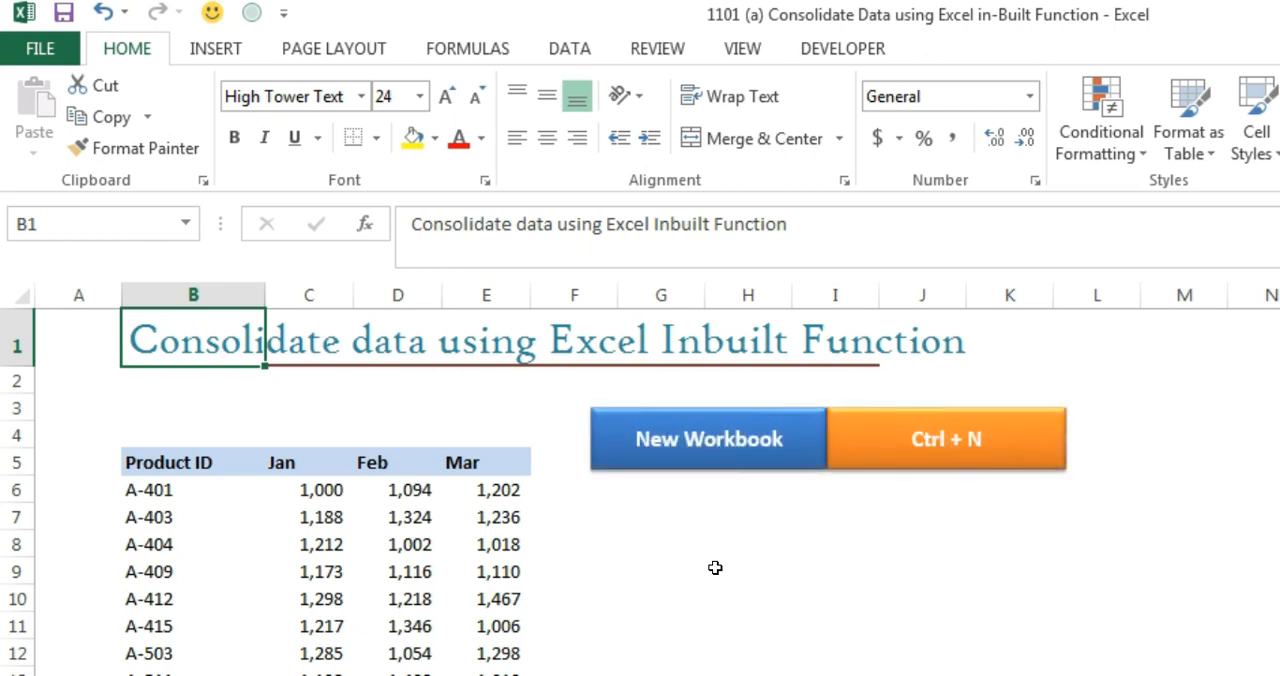
Create a new blank workbook and start the Consolidate command with cell A1 as the destination.
{"action": "key", "text": "ctrl+n"}
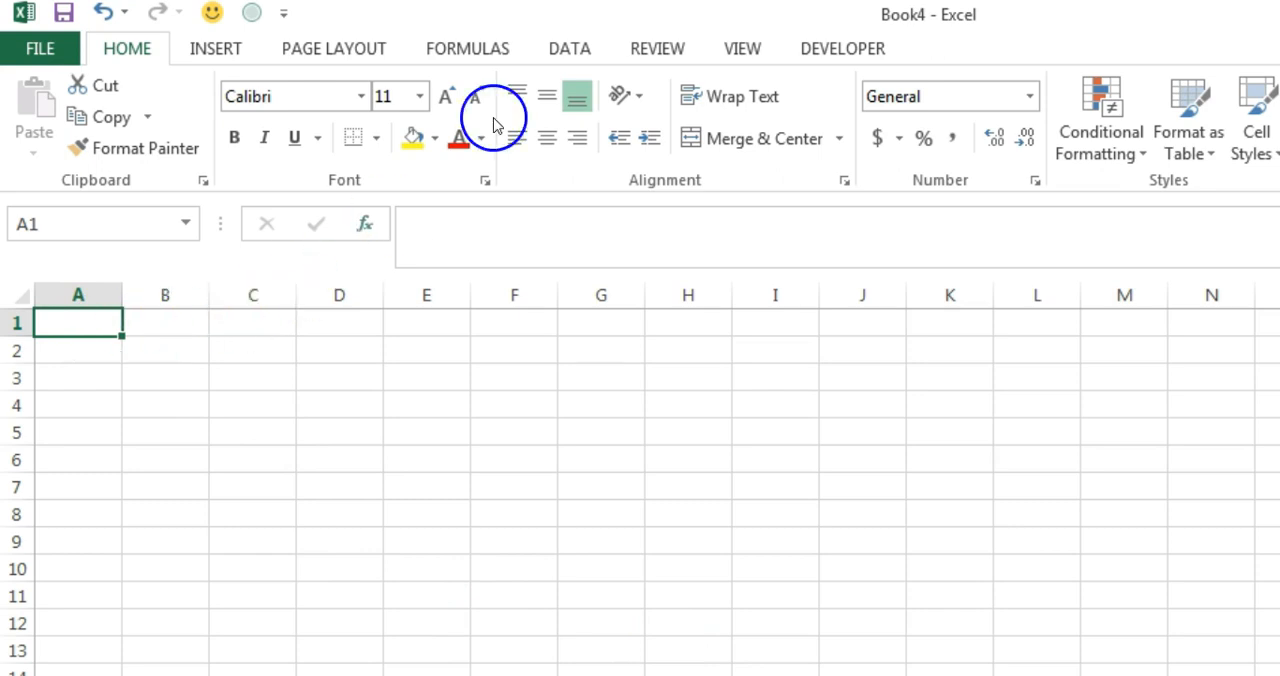
{"action": "left_click", "coordinate": [561, 55]}
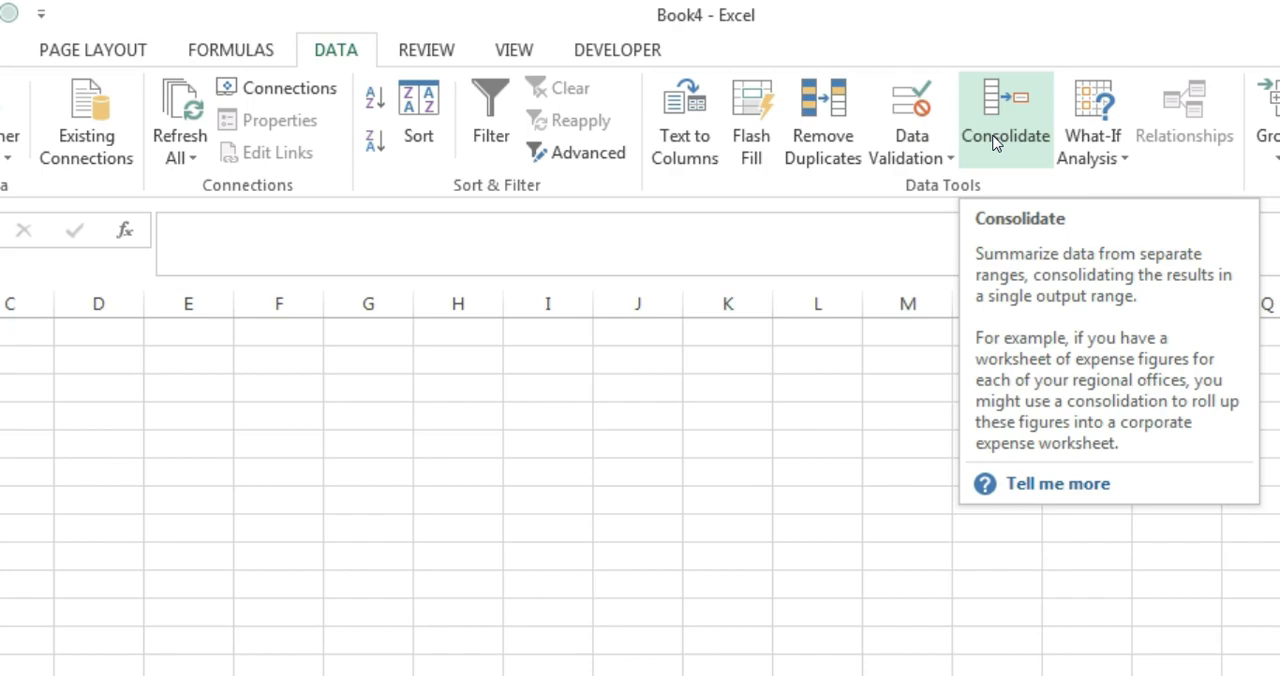
{"action": "left_click", "coordinate": [993, 143]}
Add the table range B5:E14 from workbook 1101 (a), headers included, to the consolidation references.
{"action": "left_click", "coordinate": [763, 300]}
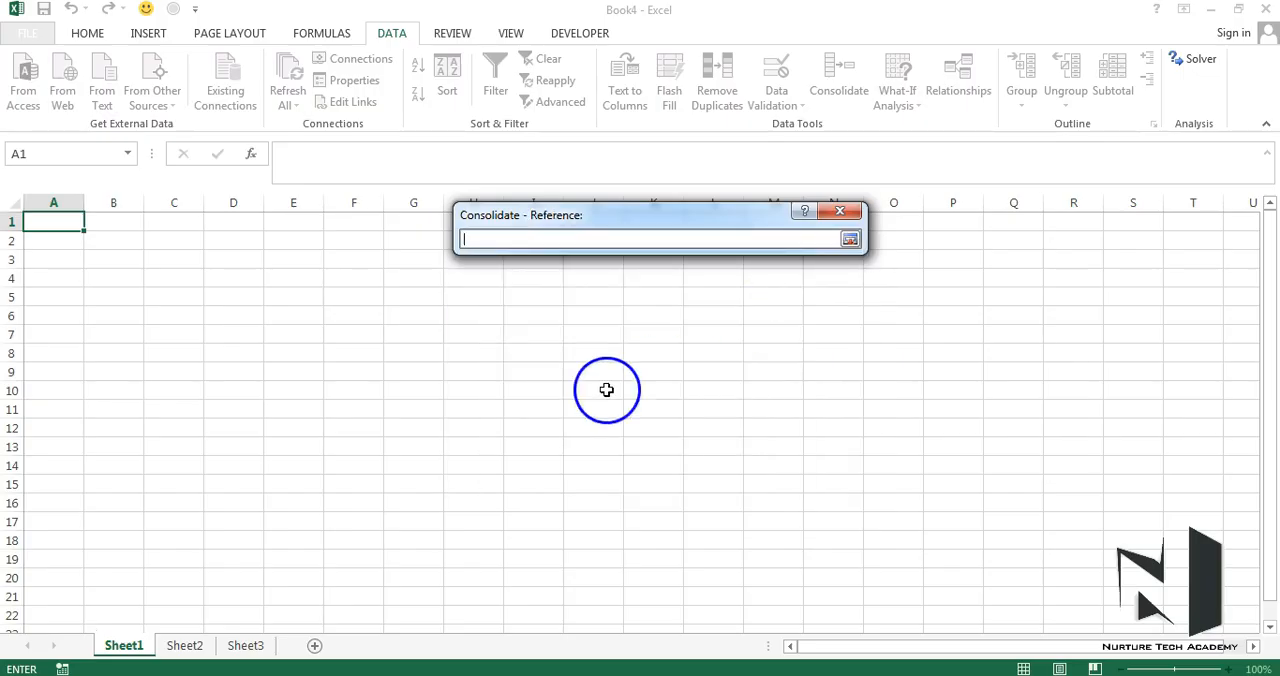
{"action": "left_click", "coordinate": [432, 675]}
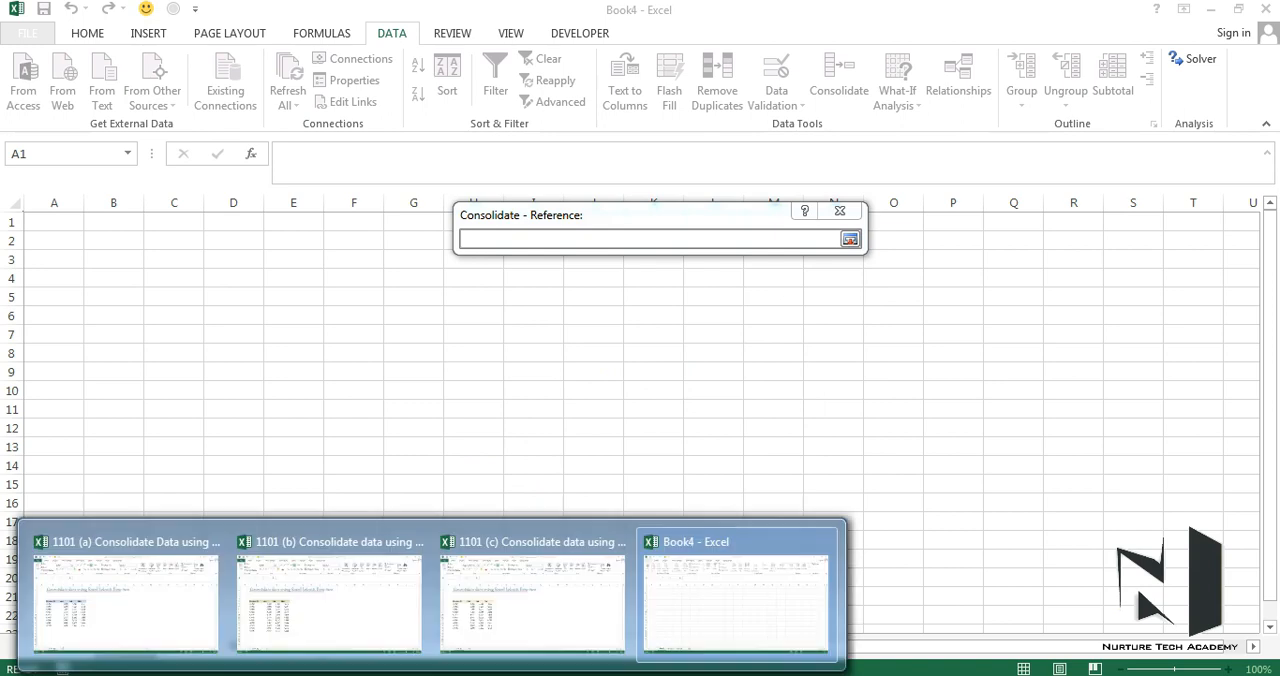
{"action": "left_click", "coordinate": [135, 610]}
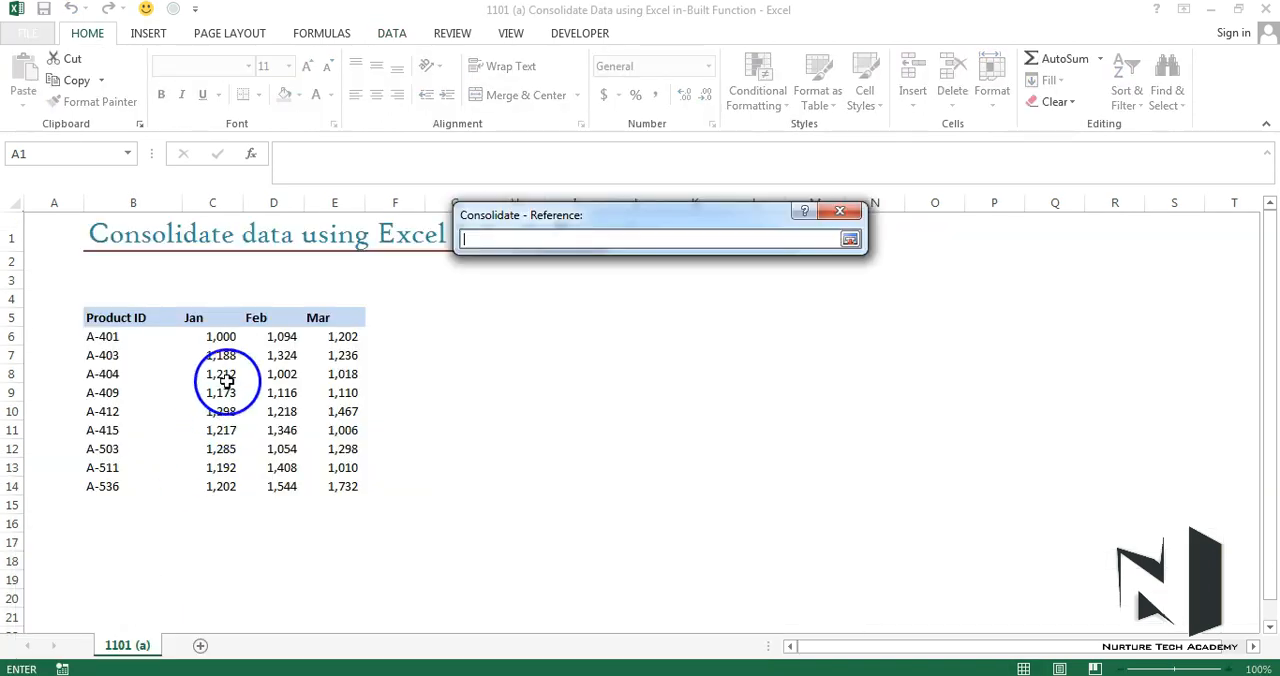
{"action": "left_click", "coordinate": [116, 318]}
{"action": "left_click_drag", "start_coordinate": [116, 318], "coordinate": [334, 482]}
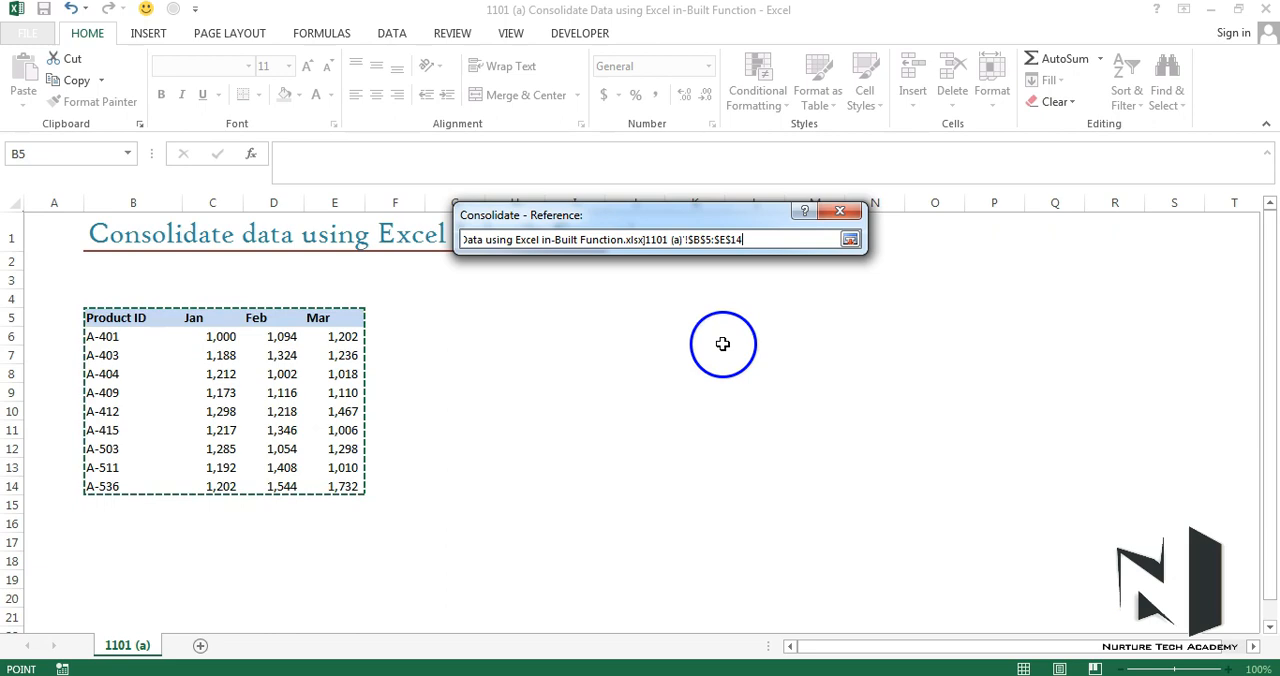
{"action": "left_click", "coordinate": [849, 239]}
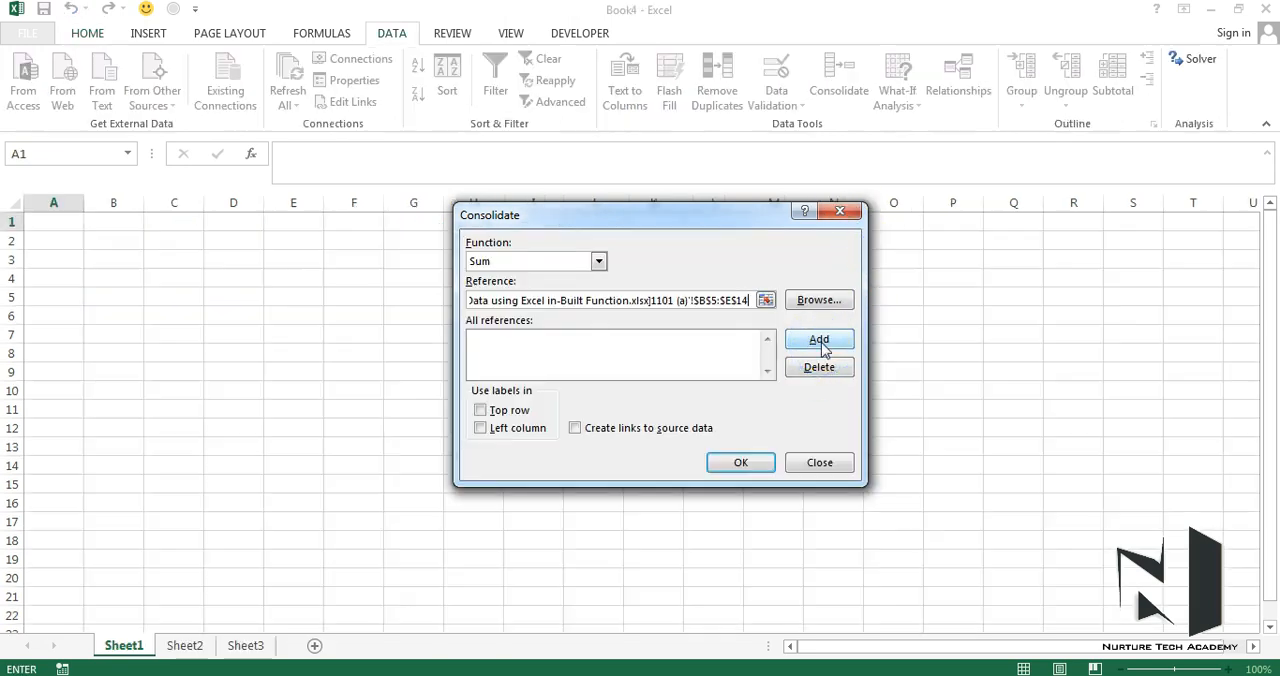
{"action": "left_click", "coordinate": [819, 340]}
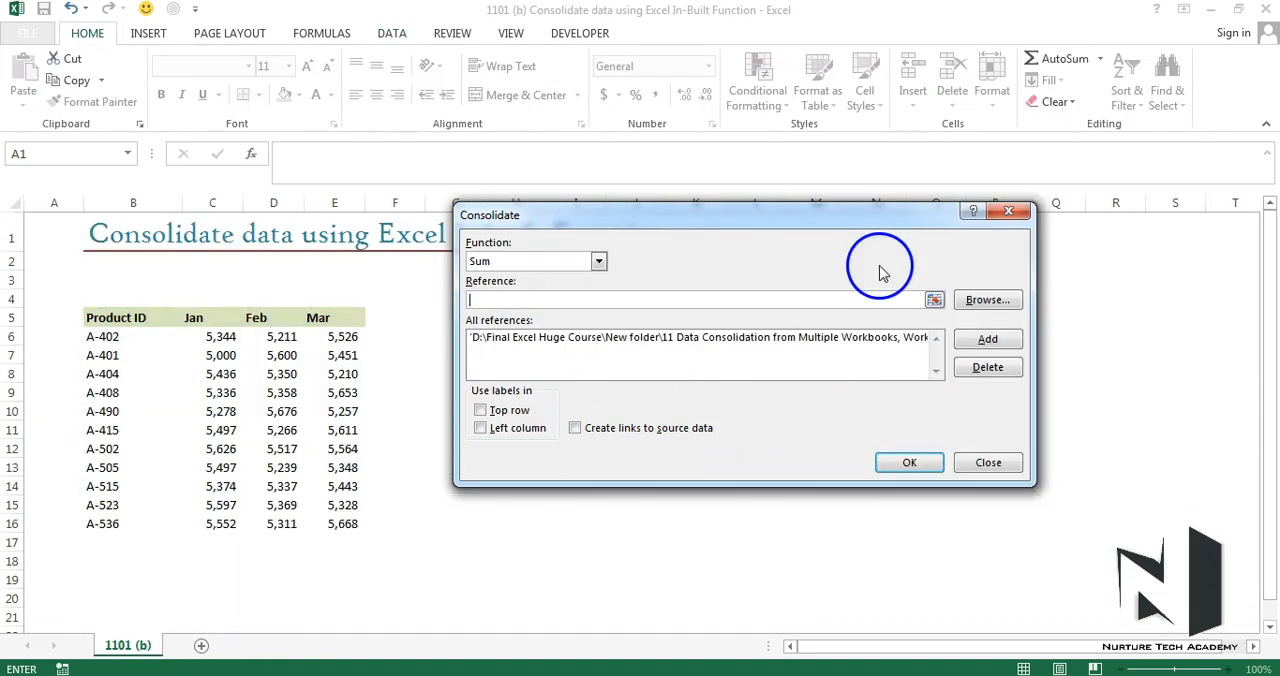
Add the table range B5:E16 from workbook 1101 (b) as the second consolidation reference.
{"action": "left_click", "coordinate": [933, 299]}
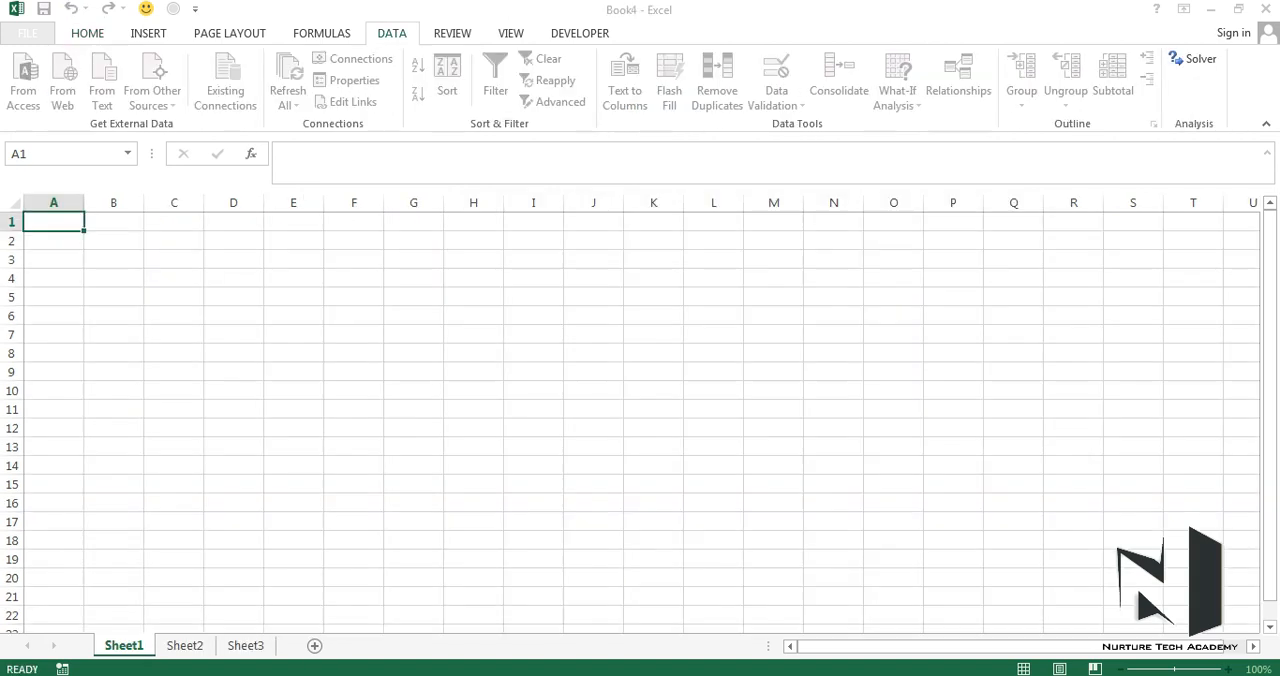
{"action": "mouse_move", "coordinate": [428, 672]}
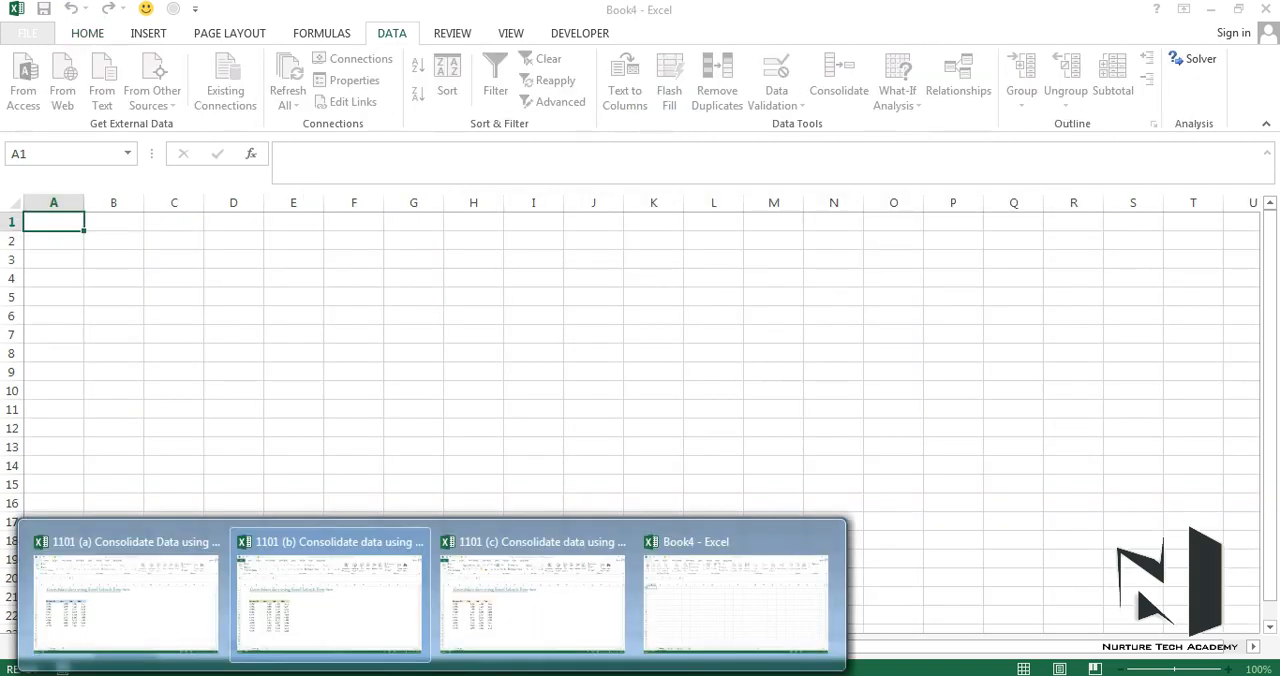
{"action": "left_click", "coordinate": [347, 636]}
{"action": "left_click_drag", "start_coordinate": [113, 318], "coordinate": [348, 528]}
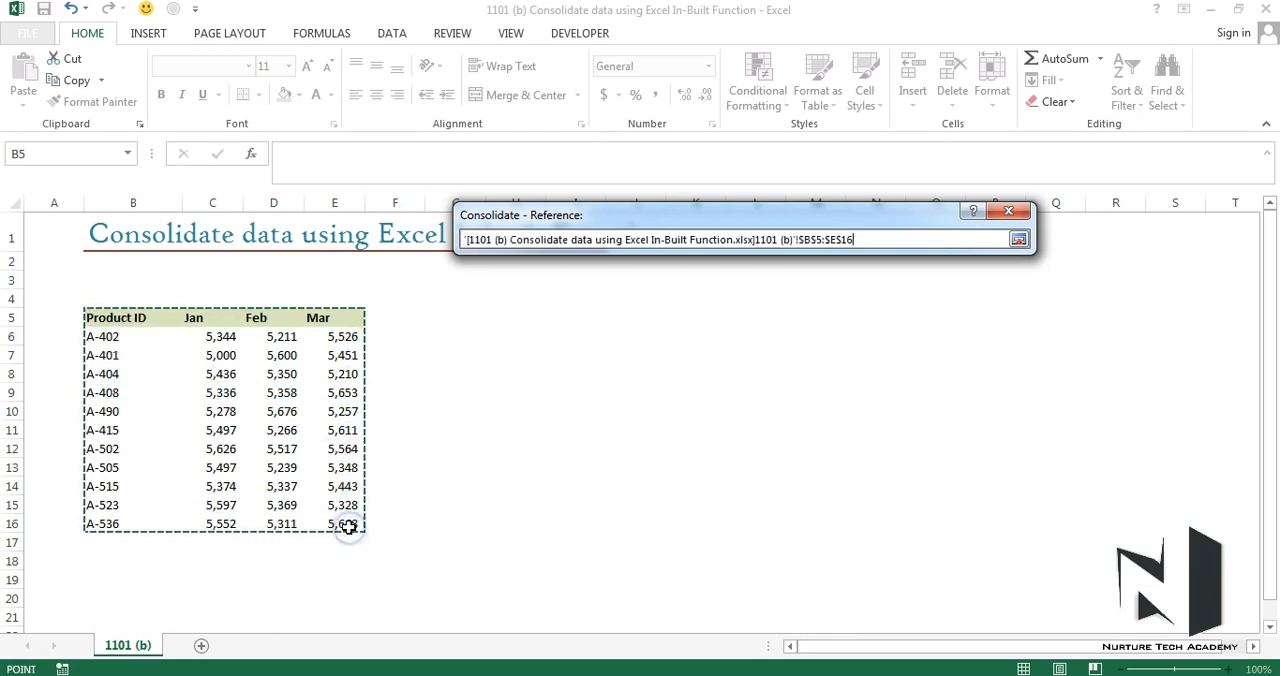
{"action": "left_click", "coordinate": [1018, 240]}
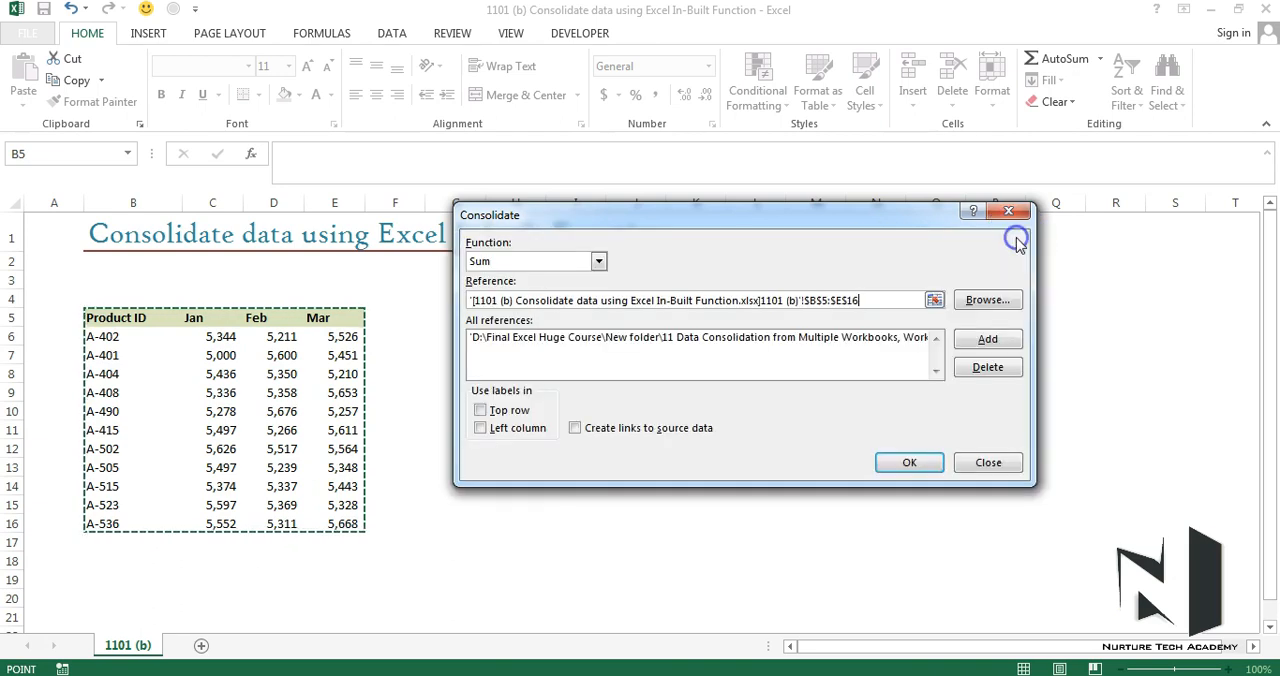
{"action": "left_click", "coordinate": [987, 339]}
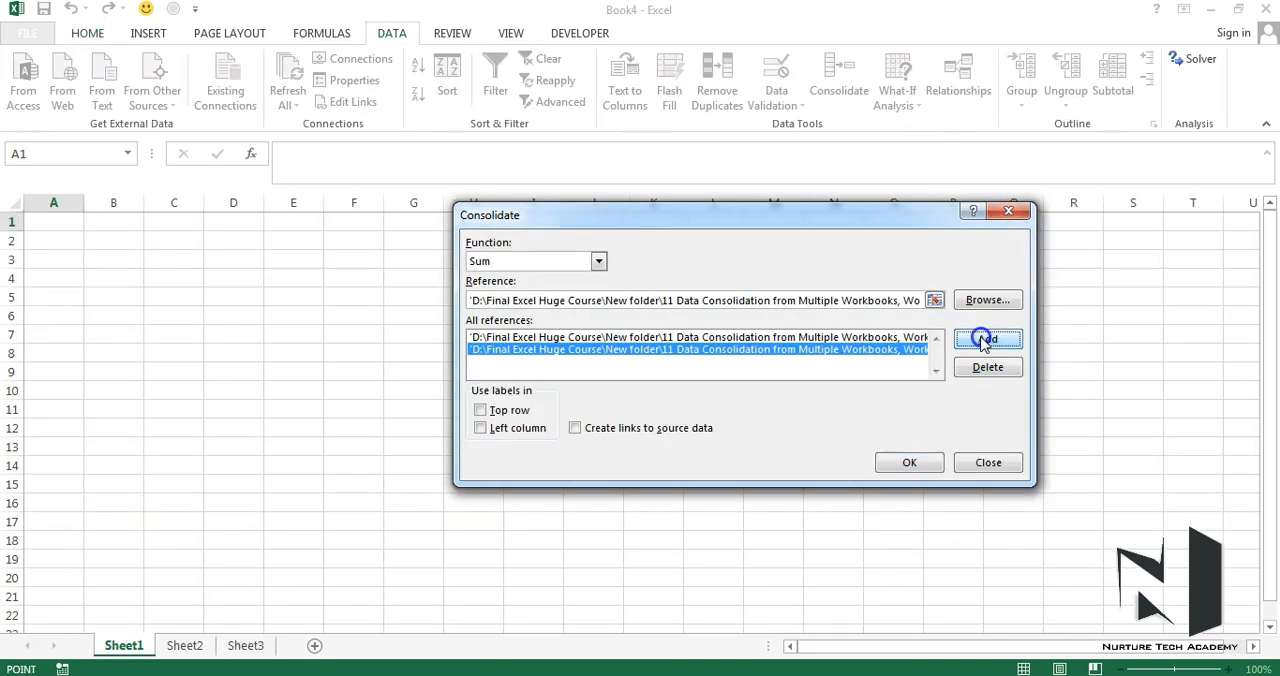
Replace the prefilled reference with range B5:E15 from workbook 1101 (c) and add it as the third consolidation reference.
{"action": "left_click", "coordinate": [933, 300]}
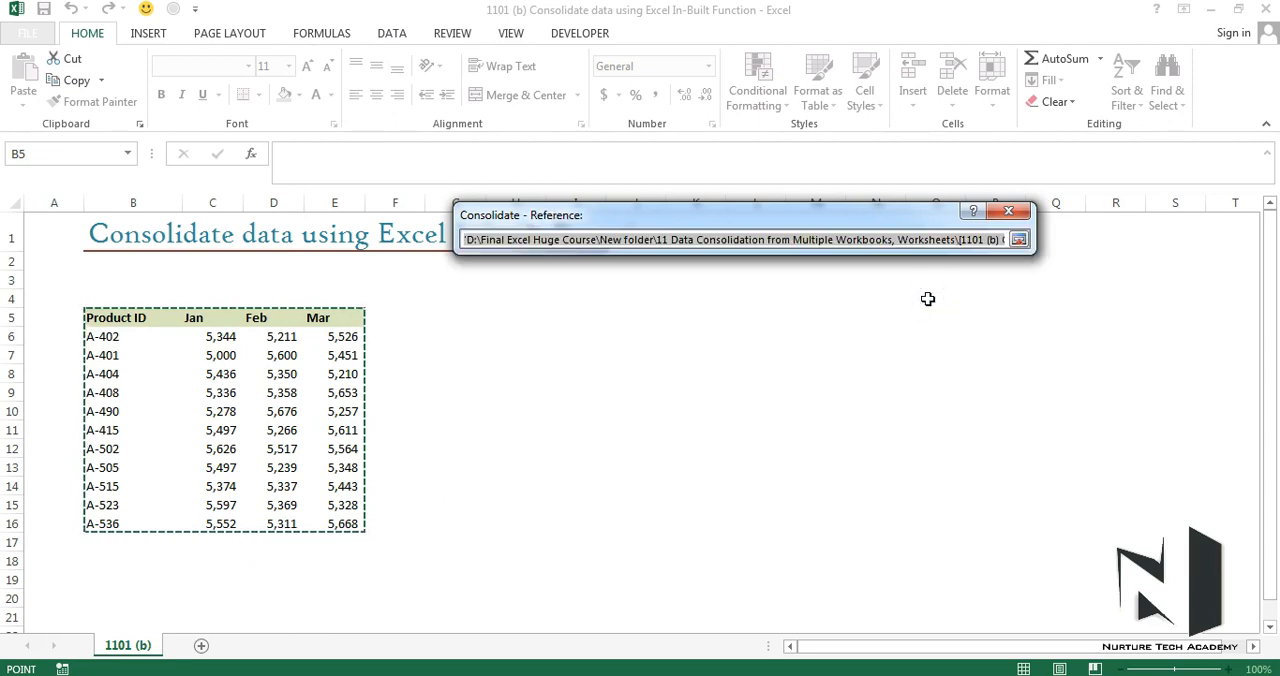
{"action": "key", "text": "Delete"}
{"action": "left_click", "coordinate": [465, 668]}
{"action": "left_click", "coordinate": [558, 607]}
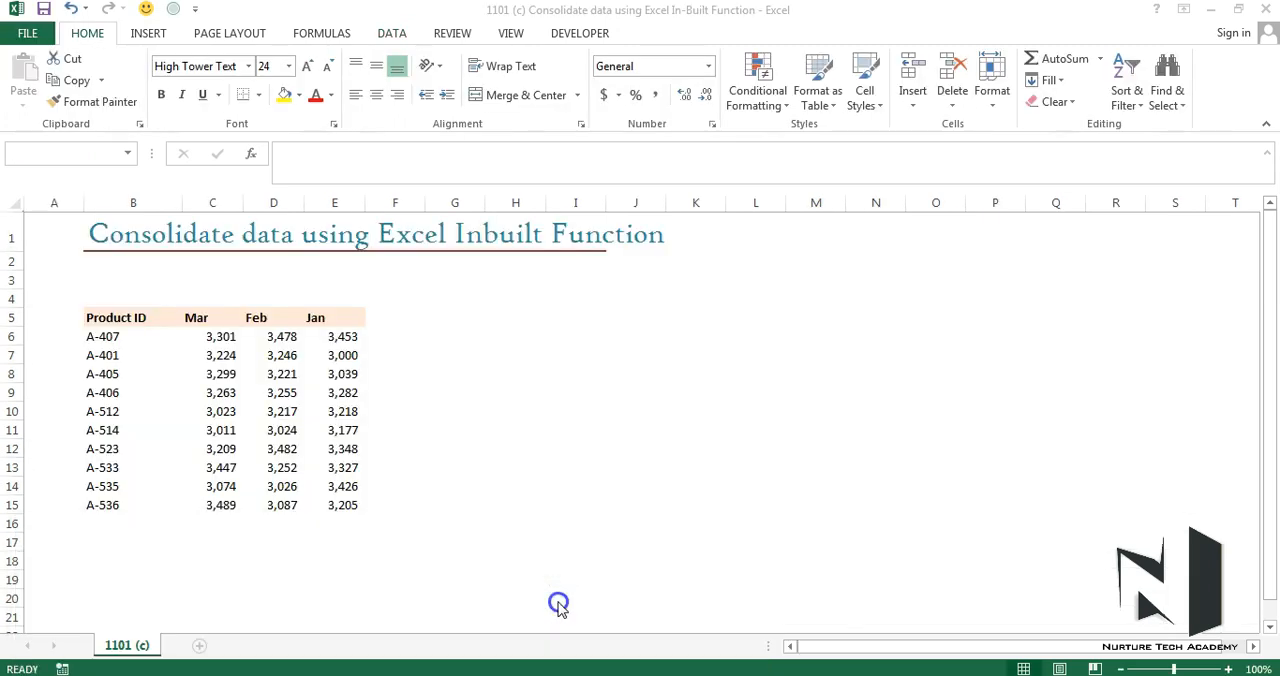
{"action": "left_click_drag", "start_coordinate": [96, 316], "coordinate": [326, 474]}
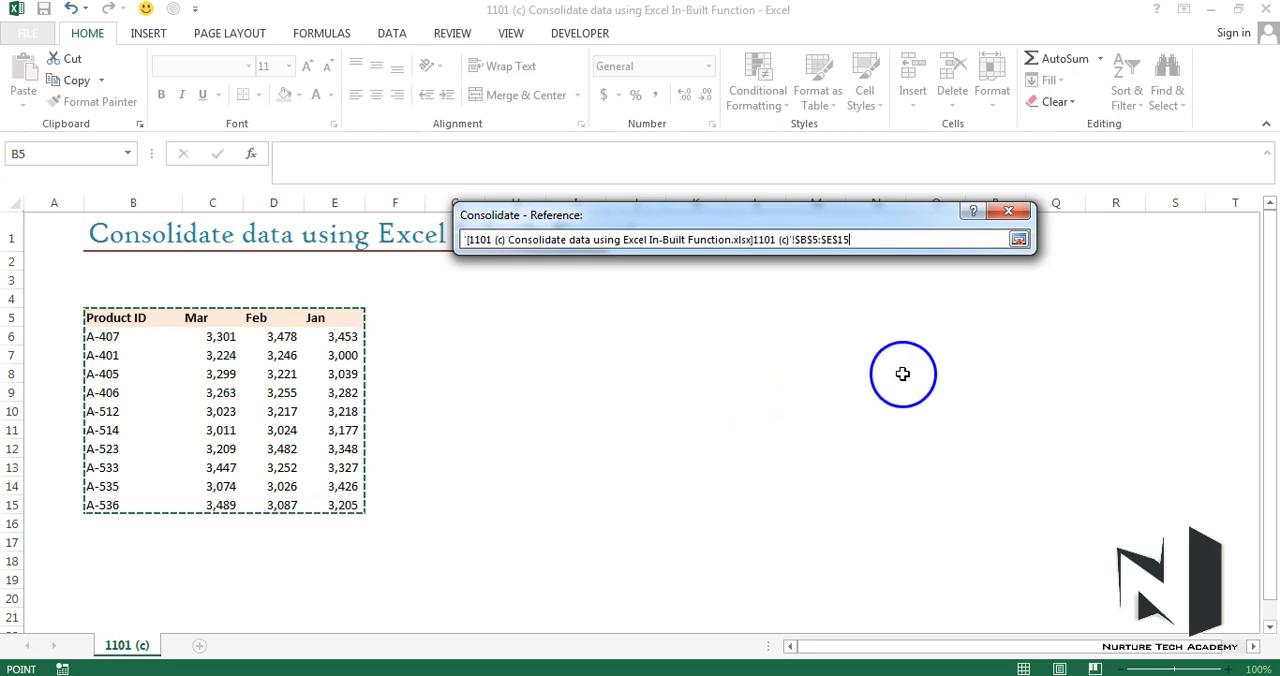
{"action": "left_click", "coordinate": [1018, 240]}
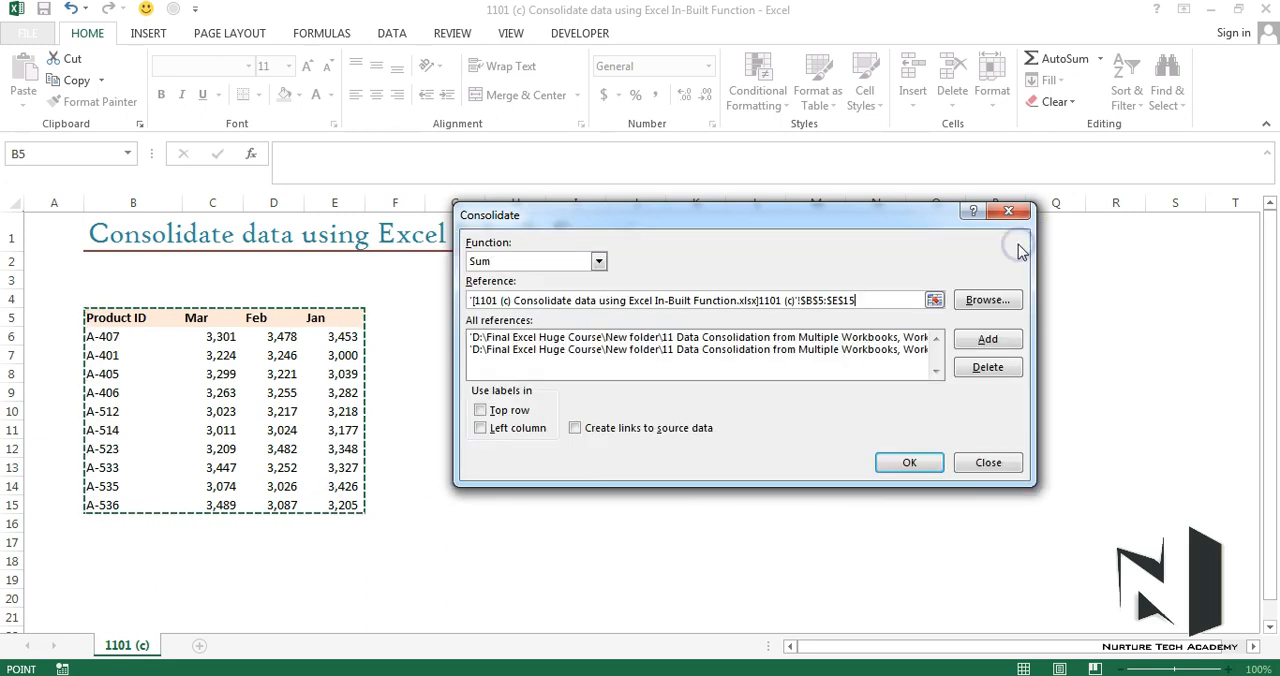
{"action": "left_click", "coordinate": [987, 340]}
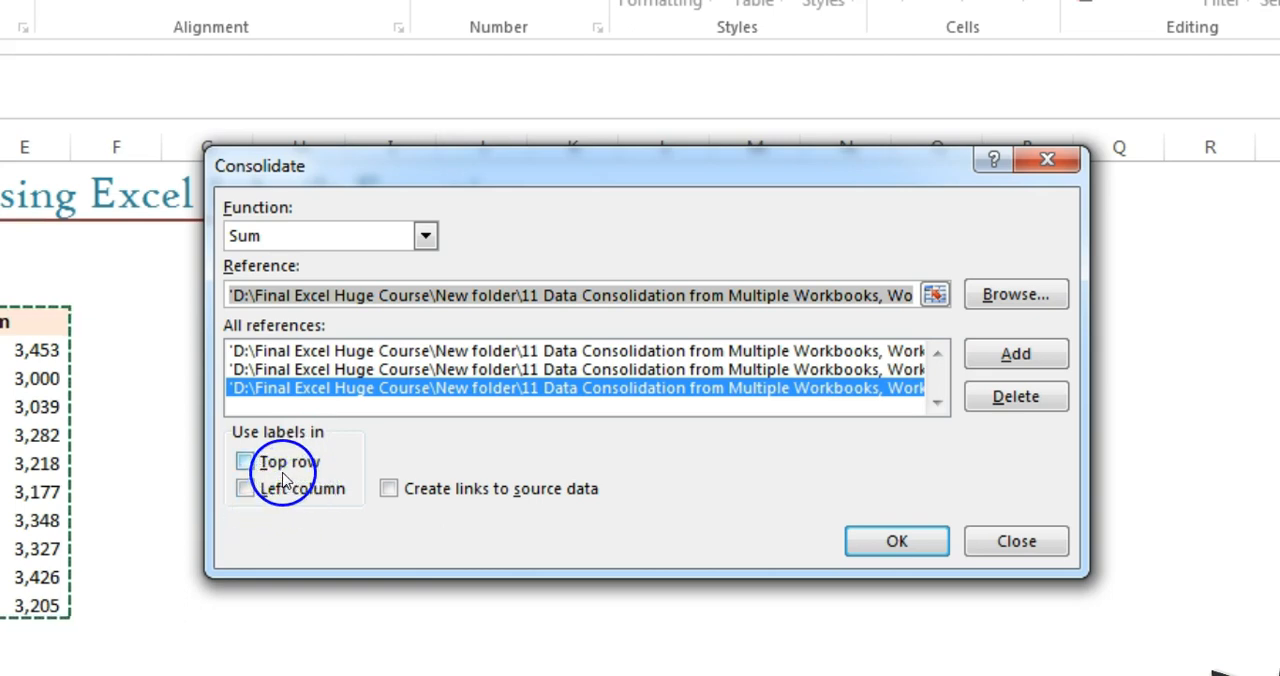
Run the Sum consolidation with labels from the top row and left column and with links to the source data.
{"action": "left_click", "coordinate": [281, 464]}
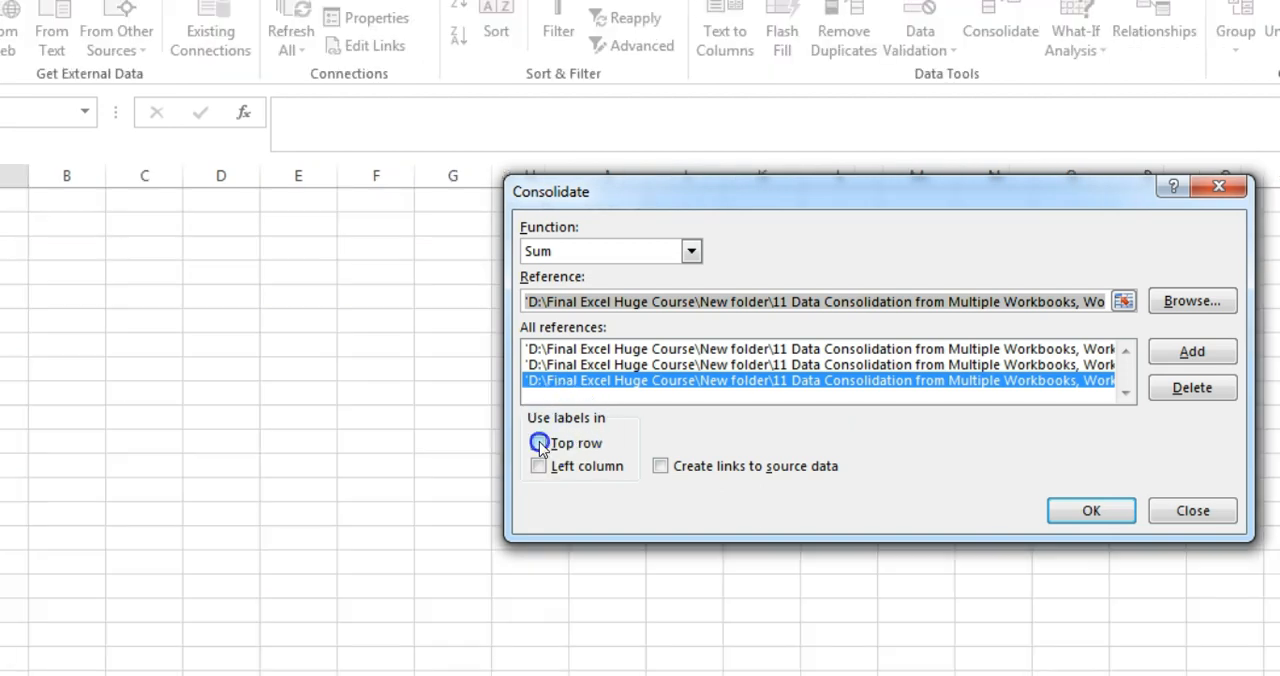
{"action": "left_click", "coordinate": [539, 443]}
{"action": "left_click", "coordinate": [538, 467]}
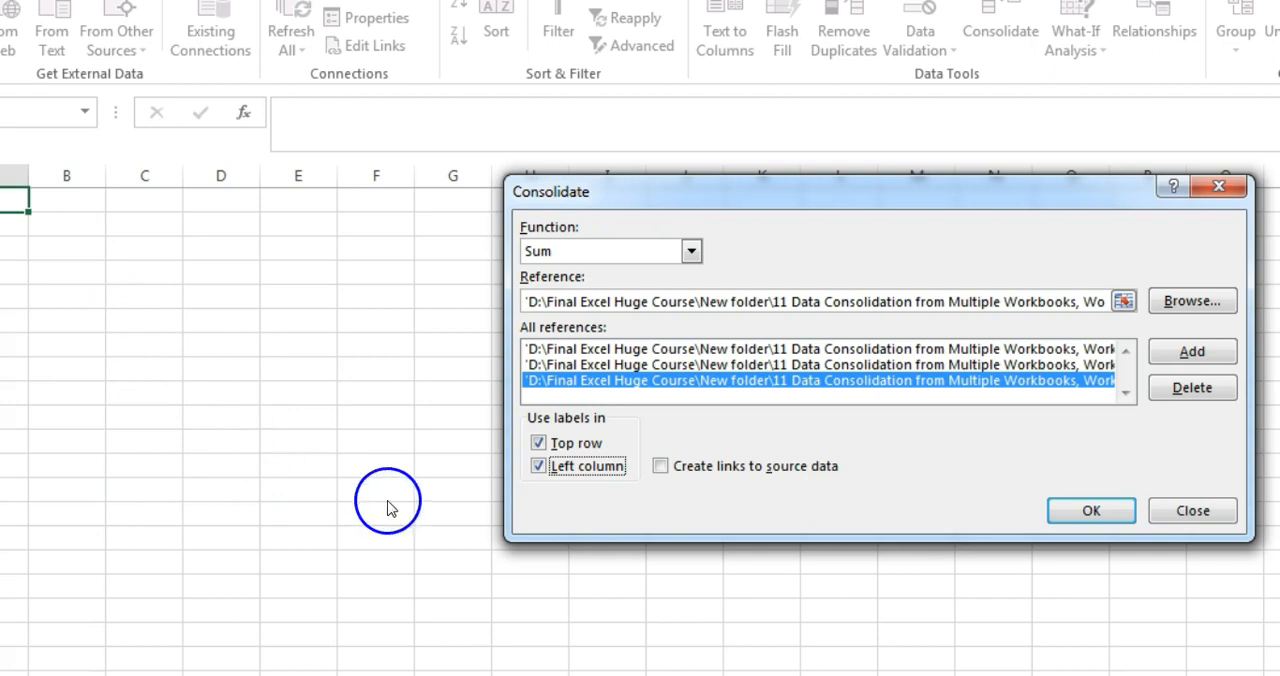
{"action": "left_click", "coordinate": [660, 467]}
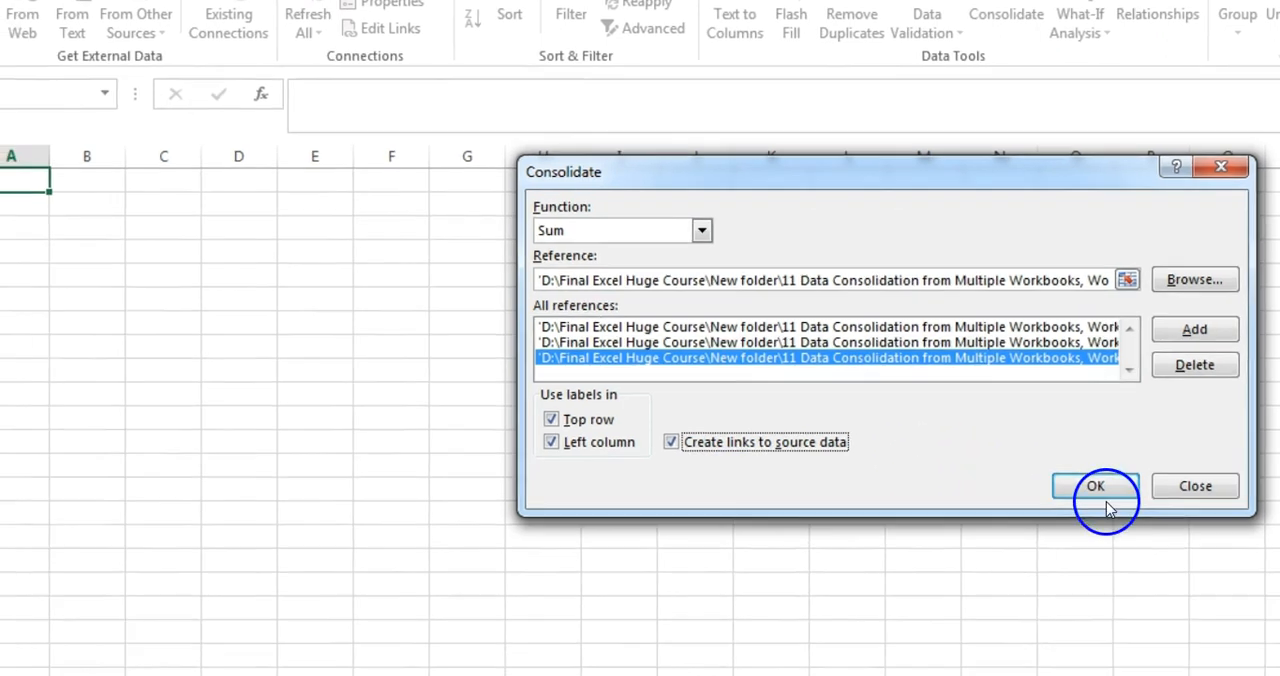
{"action": "left_click", "coordinate": [1104, 417]}
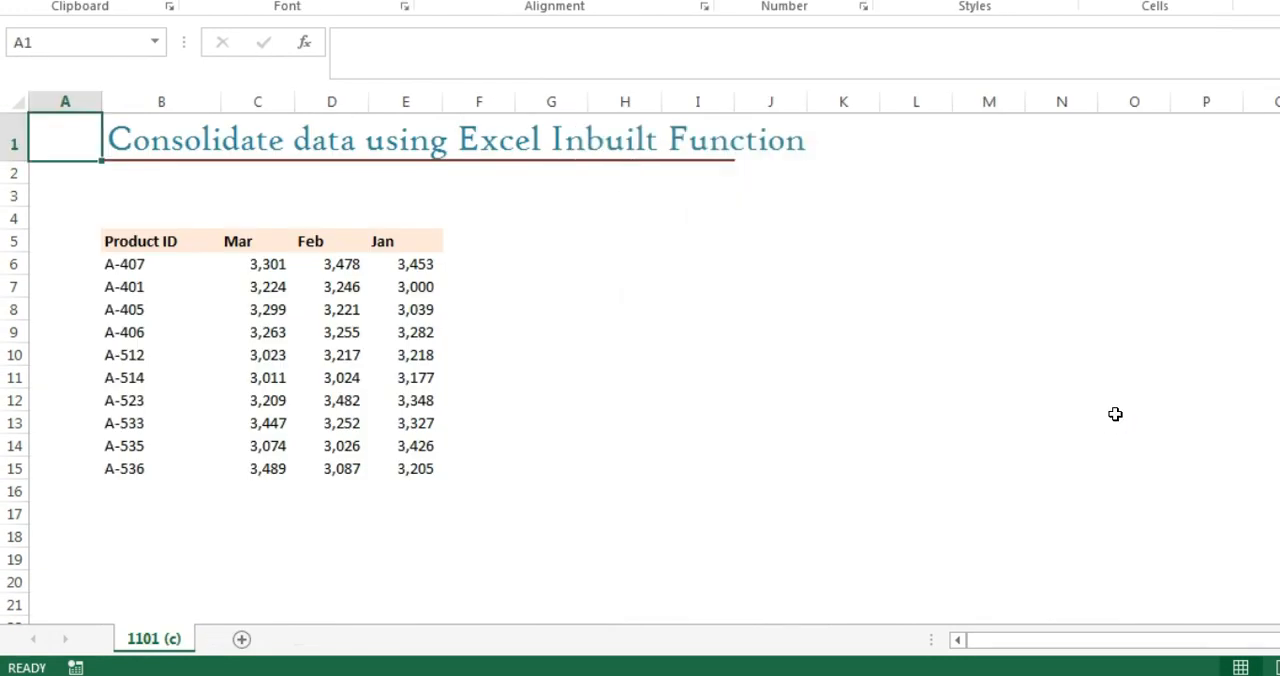
Return to the new workbook holding the consolidated table and autofit column A to the product IDs.
{"action": "left_click", "coordinate": [540, 666]}
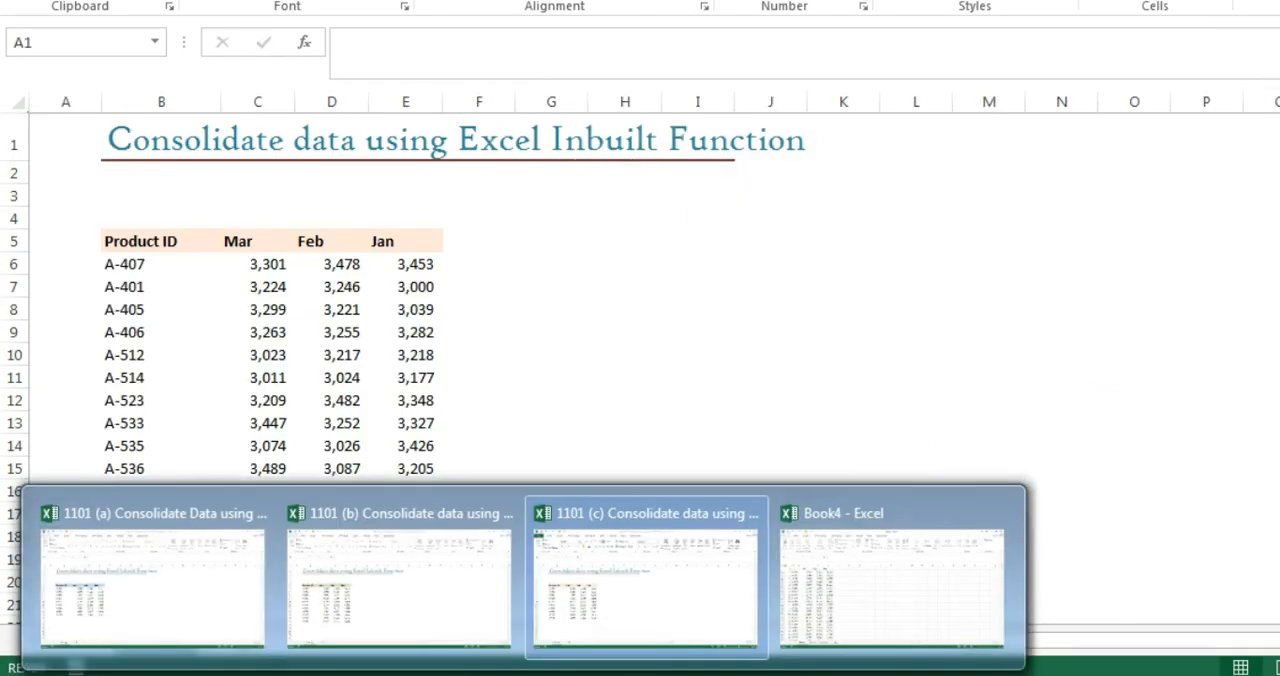
{"action": "left_click", "coordinate": [905, 590]}
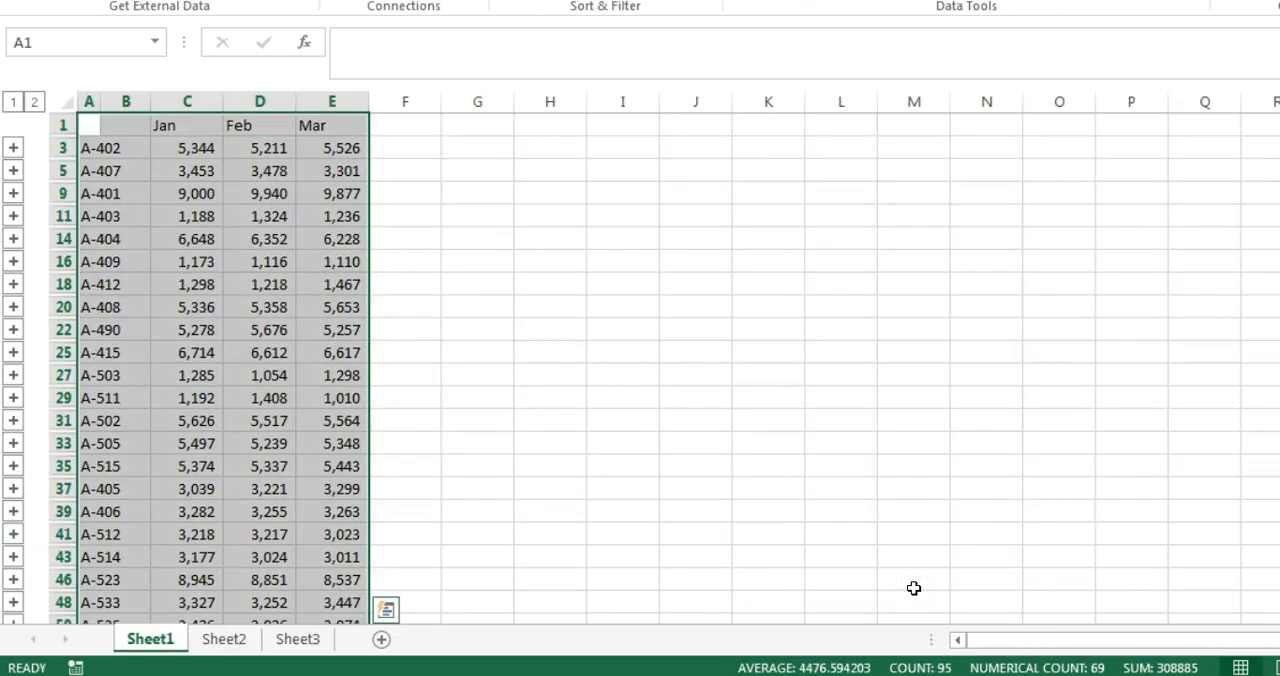
{"action": "left_click", "coordinate": [187, 241]}
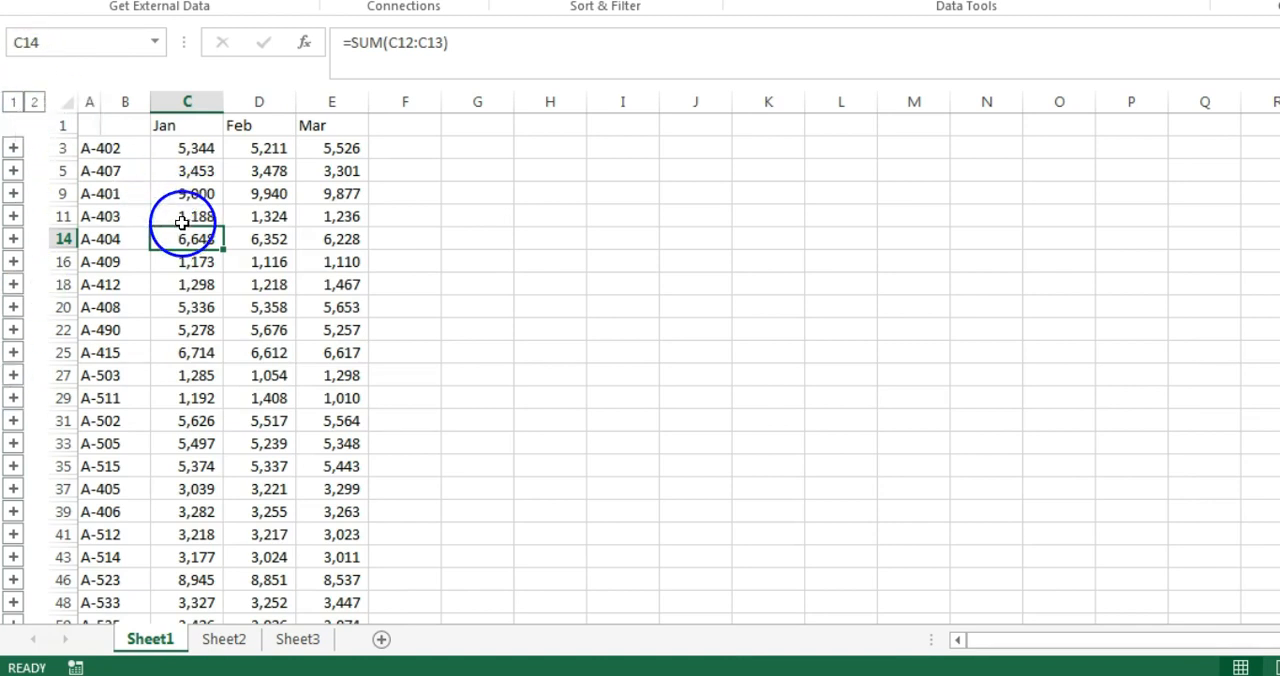
{"action": "double_click", "coordinate": [98, 95]}
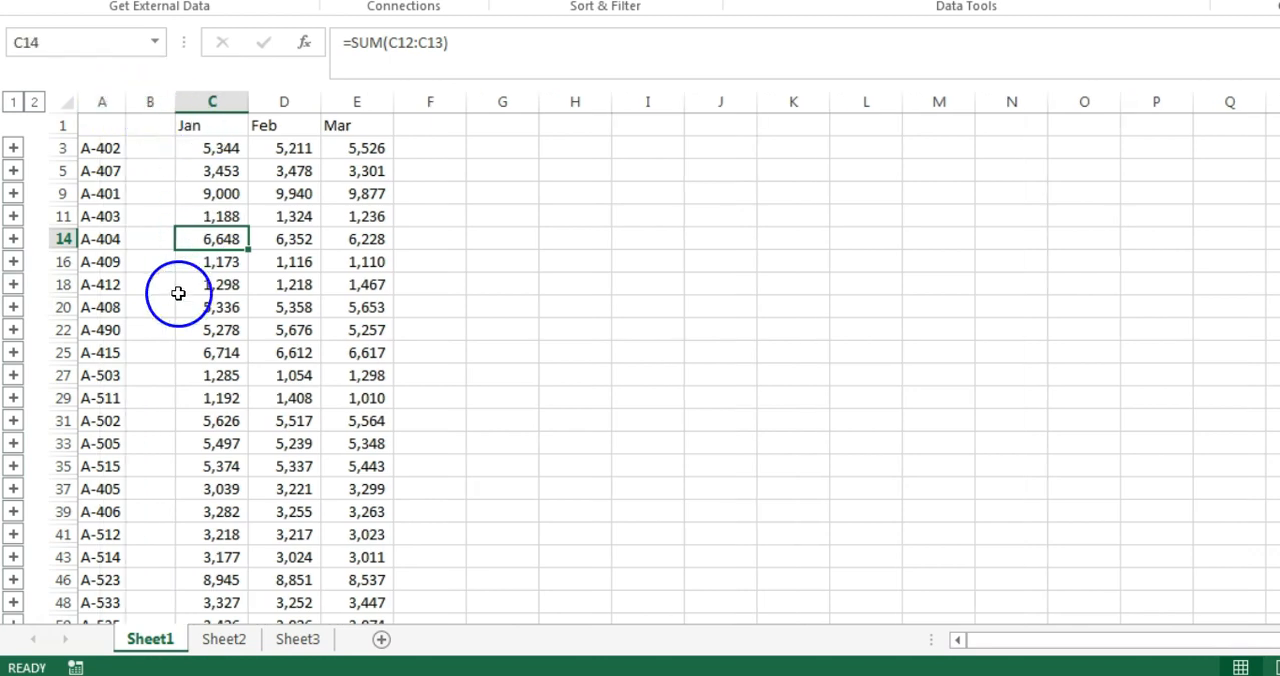
Examine the formulas behind the consolidated Jan figures in column C.
{"action": "key", "text": "Down"}
{"action": "key", "text": "Down"}
{"action": "key", "text": "Down"}
{"action": "key", "text": "Down"}
{"action": "key", "text": "Down"}
{"action": "key", "text": "Down"}
{"action": "key", "text": "Down"}
{"action": "key", "text": "Down"}
{"action": "key", "text": "Down"}
{"action": "key", "text": "Down"}
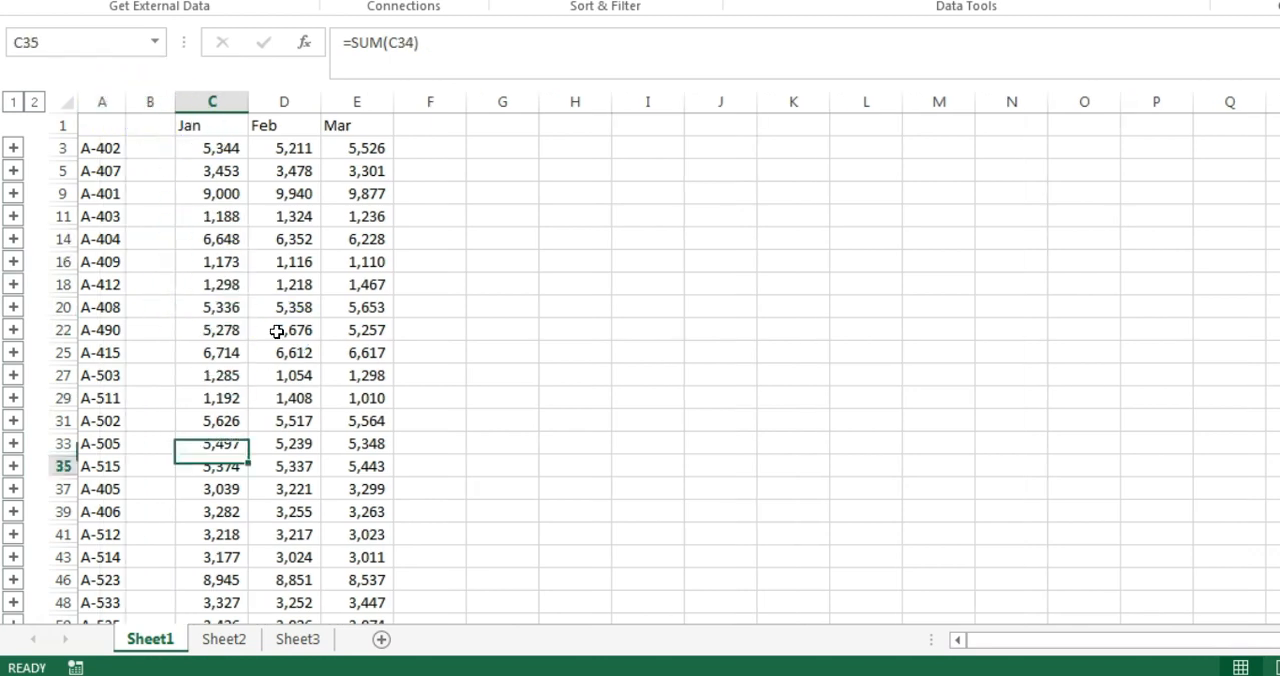
{"action": "key", "text": "Down"}
{"action": "key", "text": "Down"}
{"action": "key", "text": "Down"}
{"action": "key", "text": "Down"}
{"action": "key", "text": "Down"}
{"action": "key", "text": "Down"}
{"action": "key", "text": "Down"}
{"action": "key", "text": "Down"}
{"action": "key", "text": "Down"}
{"action": "key", "text": "Down"}
{"action": "key", "text": "Down"}
{"action": "key", "text": "Down"}
{"action": "key", "text": "Down"}
{"action": "key", "text": "Down"}
{"action": "key", "text": "Down"}
{"action": "key", "text": "Down"}
{"action": "key", "text": "Down"}
{"action": "key", "text": "Down"}
{"action": "key", "text": "Down"}
{"action": "key", "text": "Down"}
{"action": "key", "text": "Up"}
{"action": "key", "text": "Up"}
{"action": "key", "text": "Up"}
{"action": "key", "text": "Up"}
{"action": "key", "text": "Up"}
{"action": "key", "text": "Up"}
{"action": "key", "text": "Up"}
{"action": "key", "text": "Up"}
{"action": "key", "text": "Up"}
{"action": "key", "text": "Up"}
{"action": "key", "text": "Up"}
{"action": "key", "text": "Up"}
{"action": "key", "text": "Up"}
{"action": "key", "text": "Up"}
{"action": "key", "text": "Up"}
{"action": "key", "text": "Up"}
{"action": "key", "text": "Up"}
{"action": "key", "text": "Up"}
{"action": "key", "text": "ctrl+Up"}
{"action": "key", "text": "Down"}
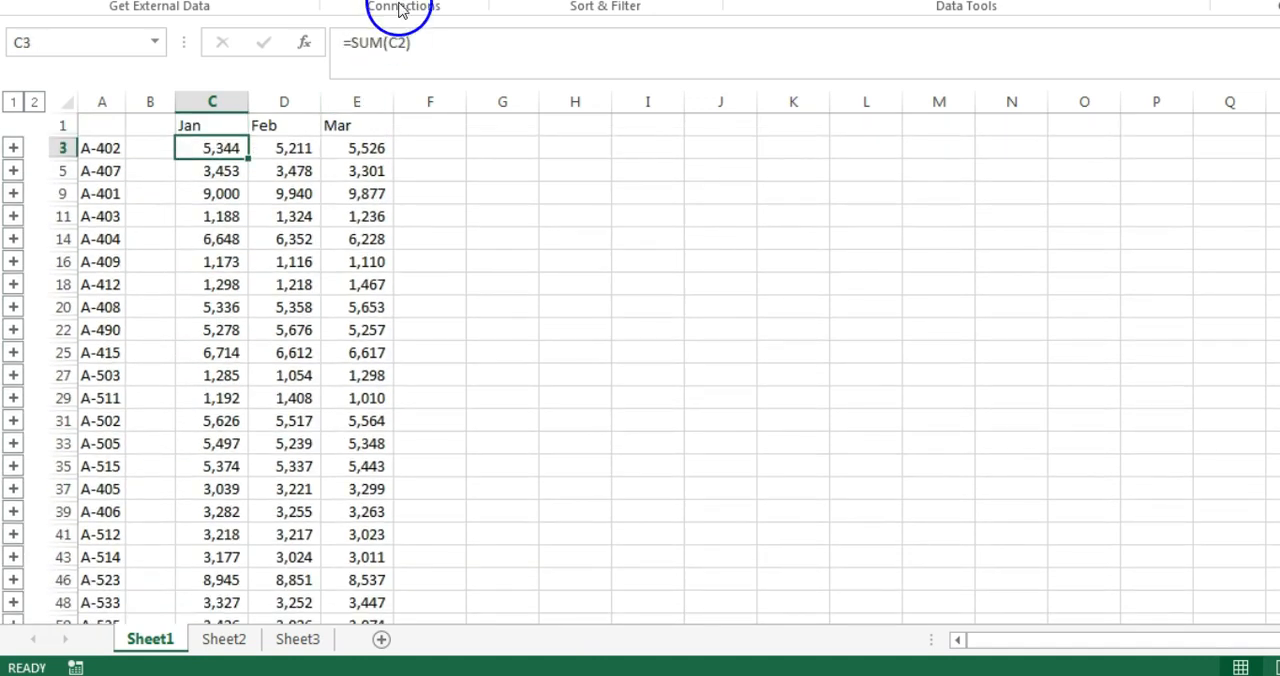
Compare the total formulas in the Jan column for products A-401, A-412 and A-402.
{"action": "left_click", "coordinate": [208, 193]}
{"action": "left_click", "coordinate": [215, 280]}
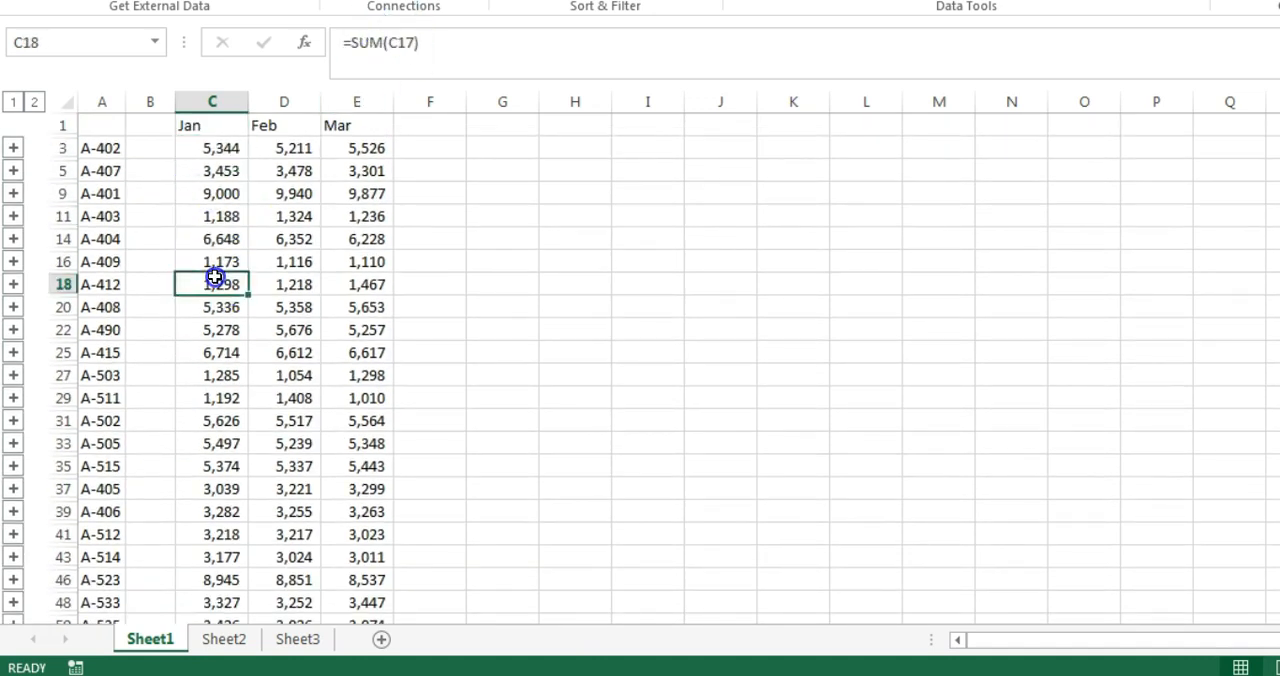
{"action": "left_click", "coordinate": [214, 152]}
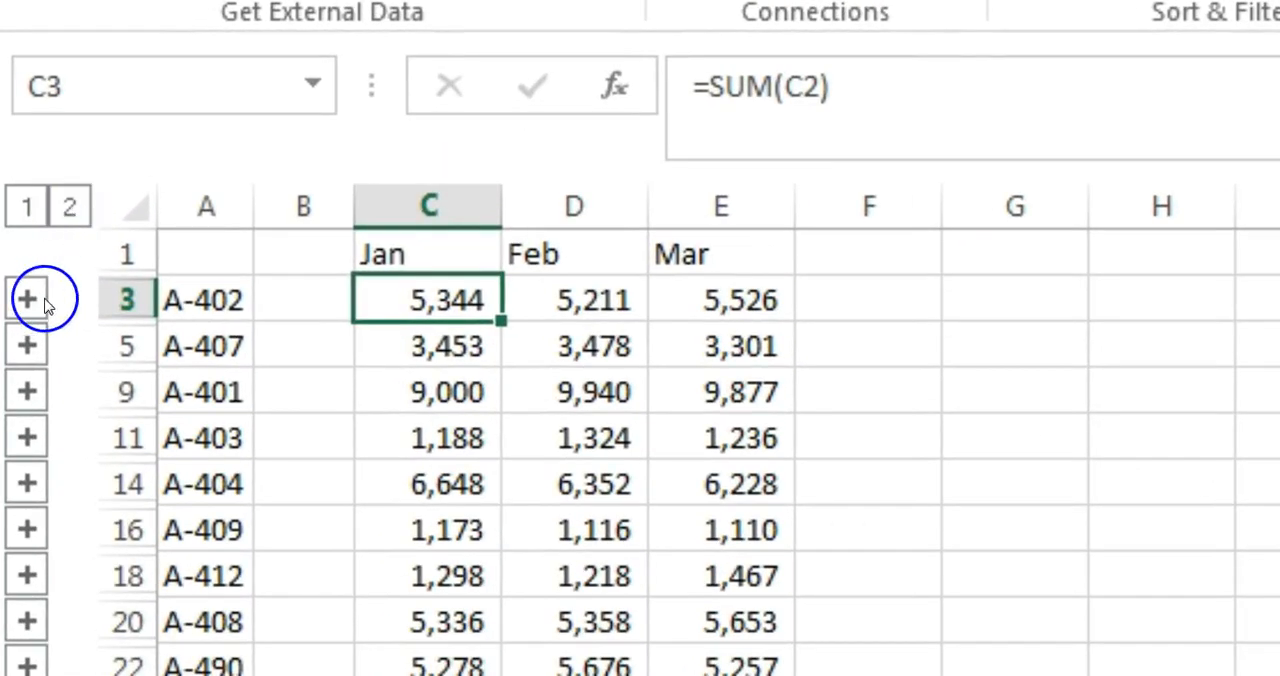
Expand all outline groups to show the source detail rows and autofit column B to the source workbook names.
{"action": "left_click", "coordinate": [27, 300]}
{"action": "left_click", "coordinate": [30, 344]}
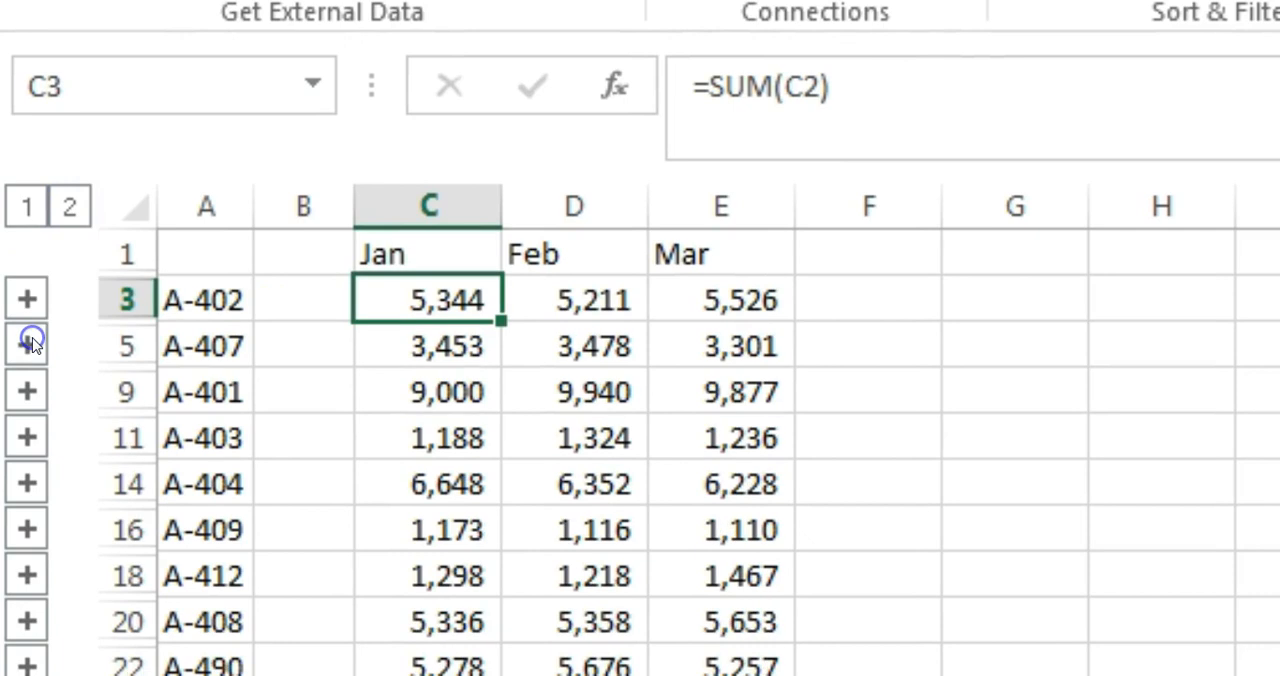
{"action": "left_click", "coordinate": [70, 205]}
{"action": "double_click", "coordinate": [346, 195]}
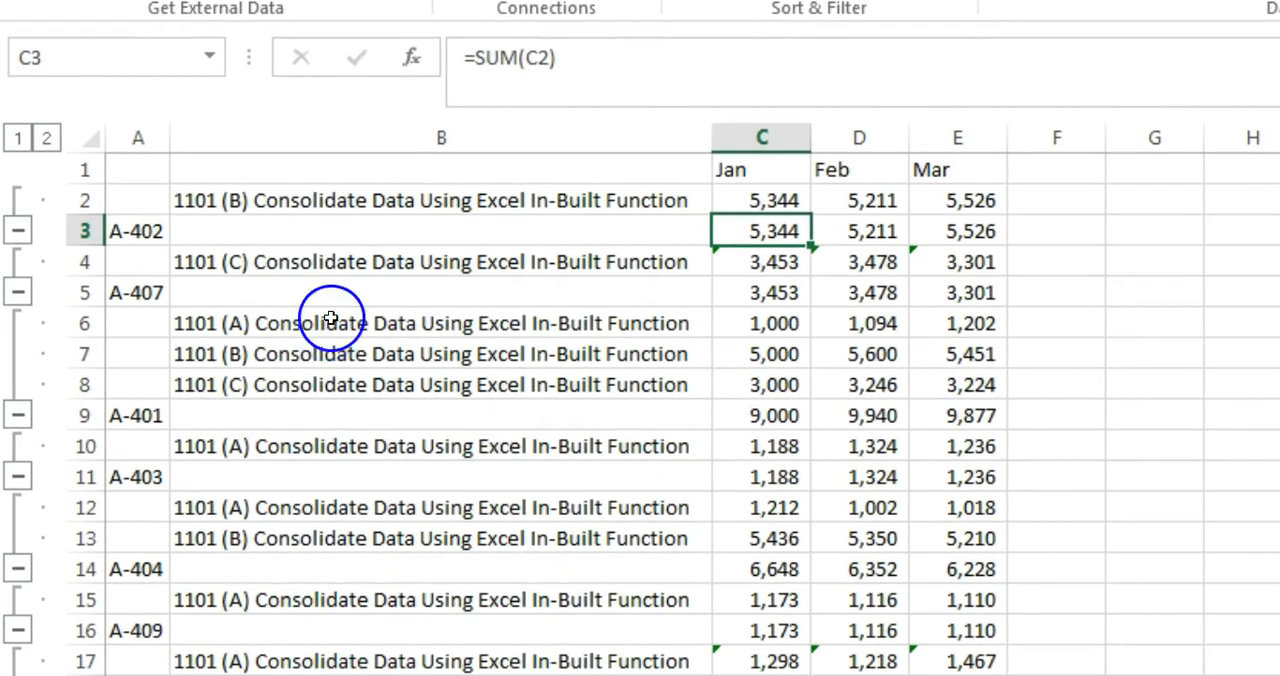
Inspect the source workbook names in column B and the external link formula in the first Jan detail row, cell C2.
{"action": "left_click", "coordinate": [561, 201]}
{"action": "left_click", "coordinate": [561, 265]}
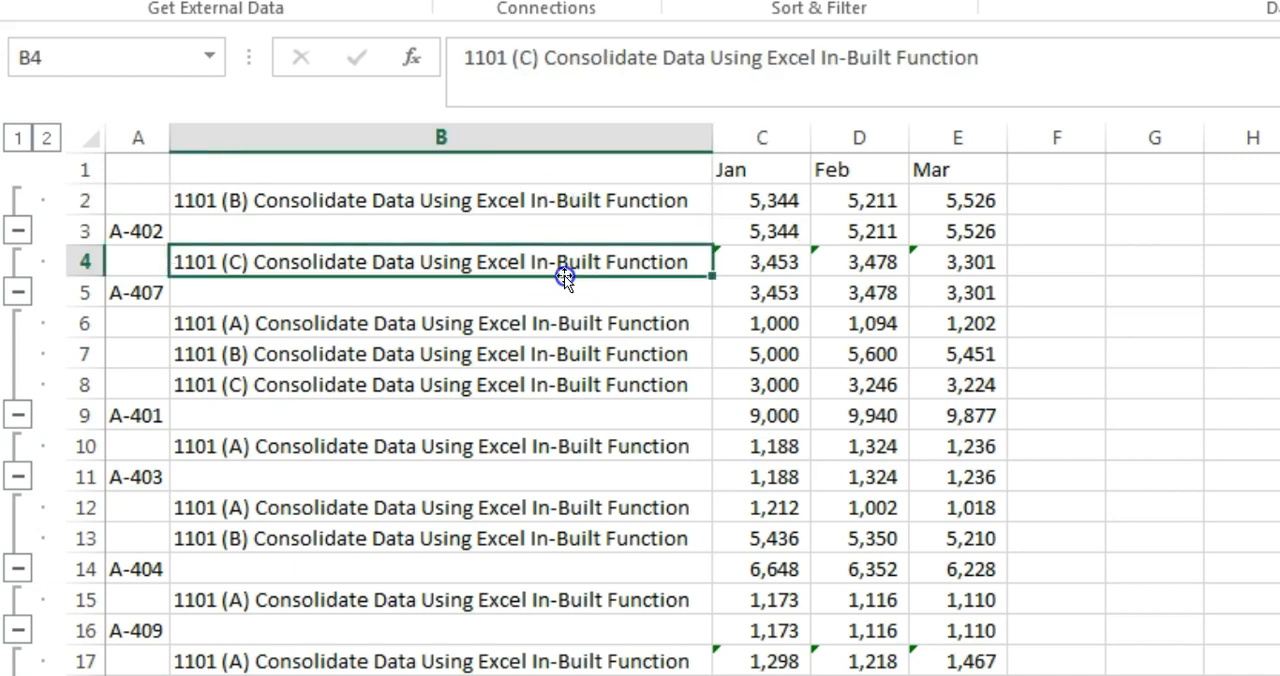
{"action": "left_click", "coordinate": [570, 325]}
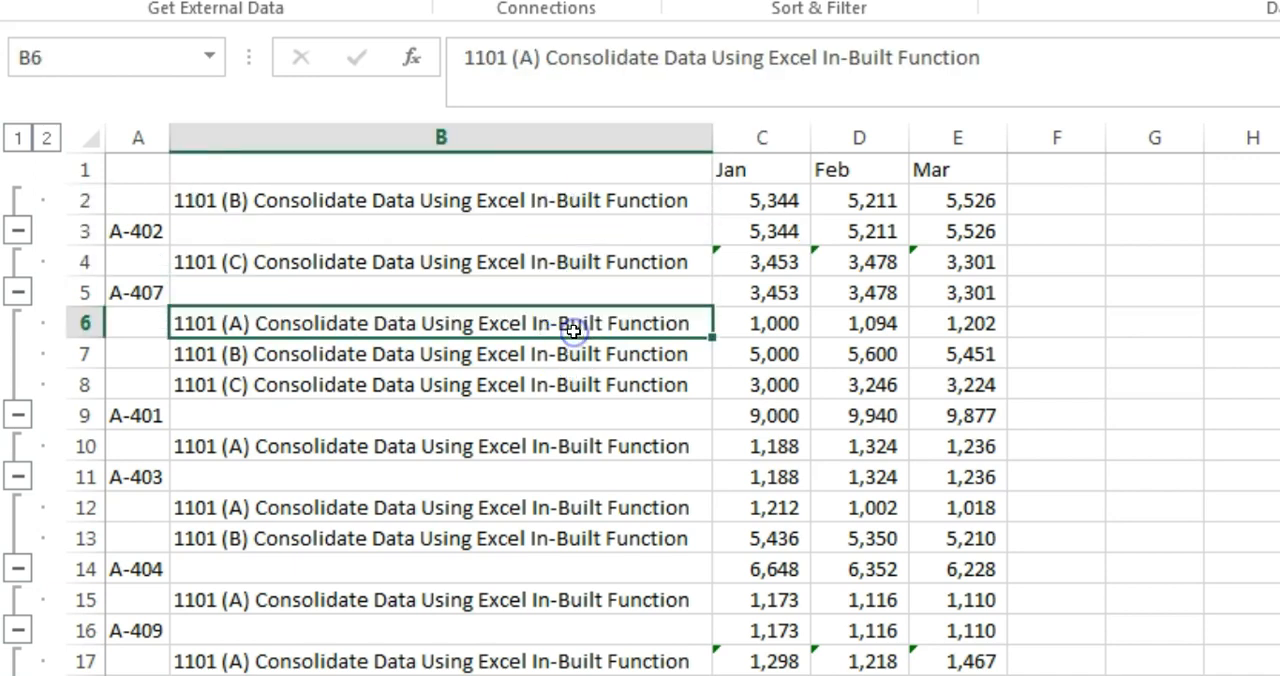
{"action": "left_click", "coordinate": [765, 204]}
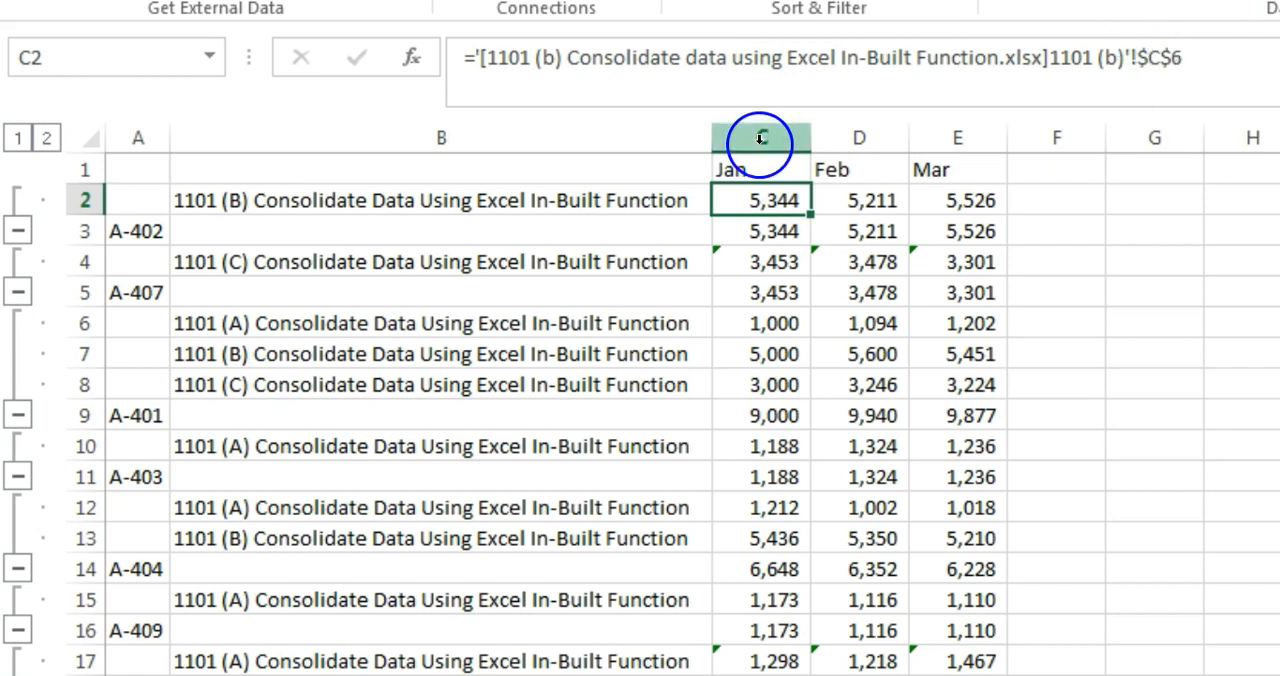
Review the detail rows of products A-402, A-407 and A-401 and collapse all outline groups to the product totals.
{"action": "left_click", "coordinate": [133, 232]}
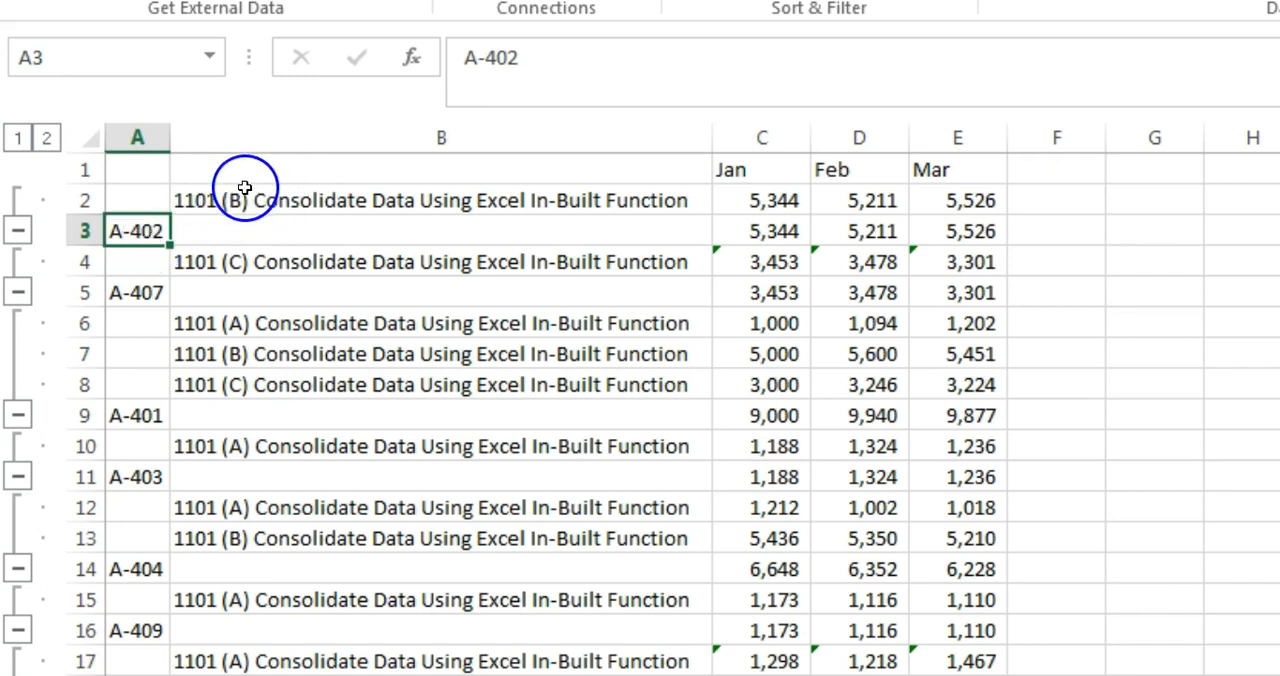
{"action": "left_click", "coordinate": [143, 290]}
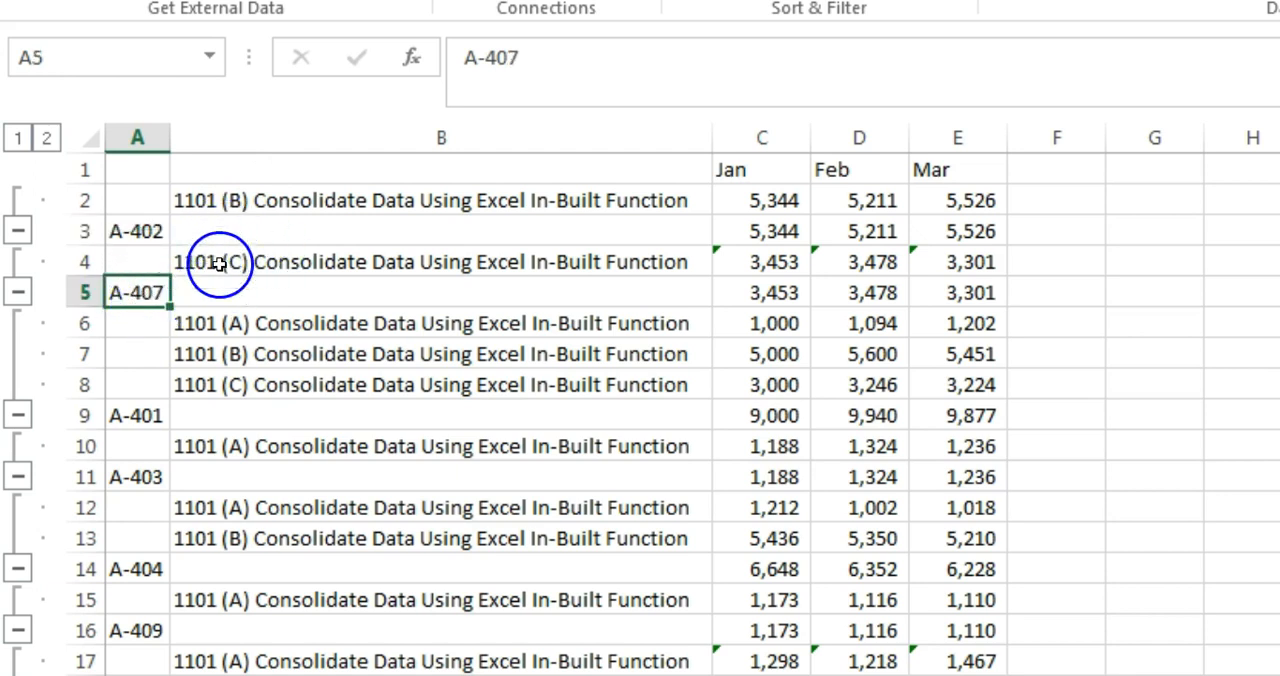
{"action": "left_click", "coordinate": [140, 415]}
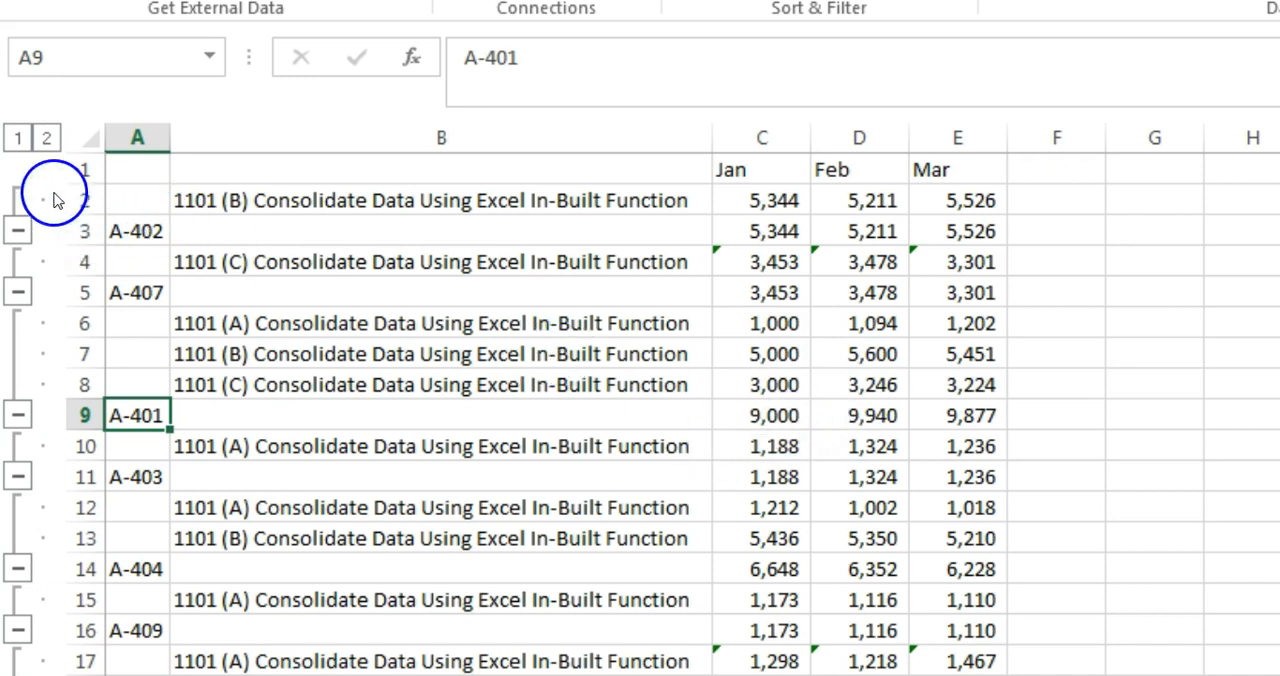
{"action": "left_click", "coordinate": [19, 141]}
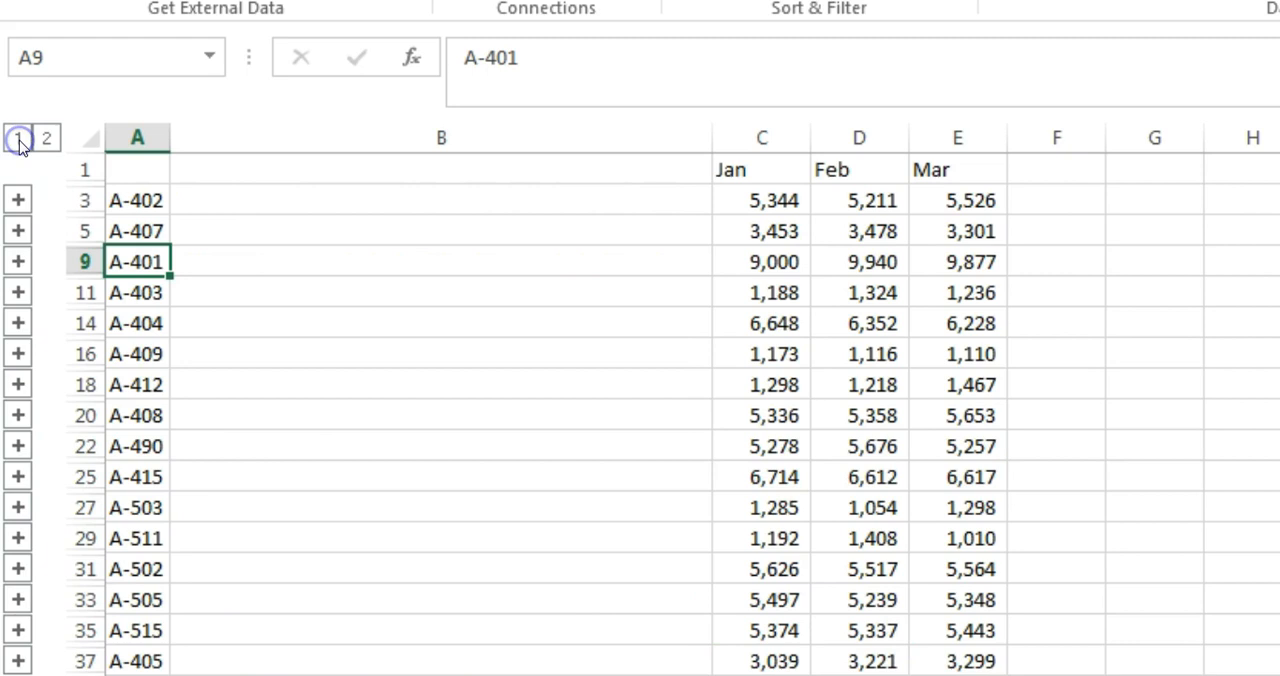